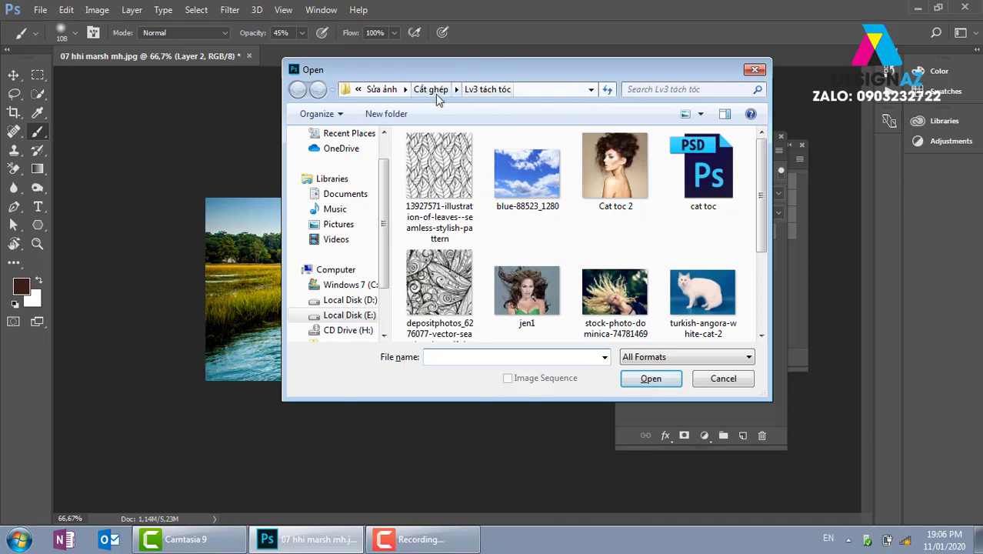
Browse up to the Sửa ảnh folder and open the ch5_sweater photo
left_click(435, 90)
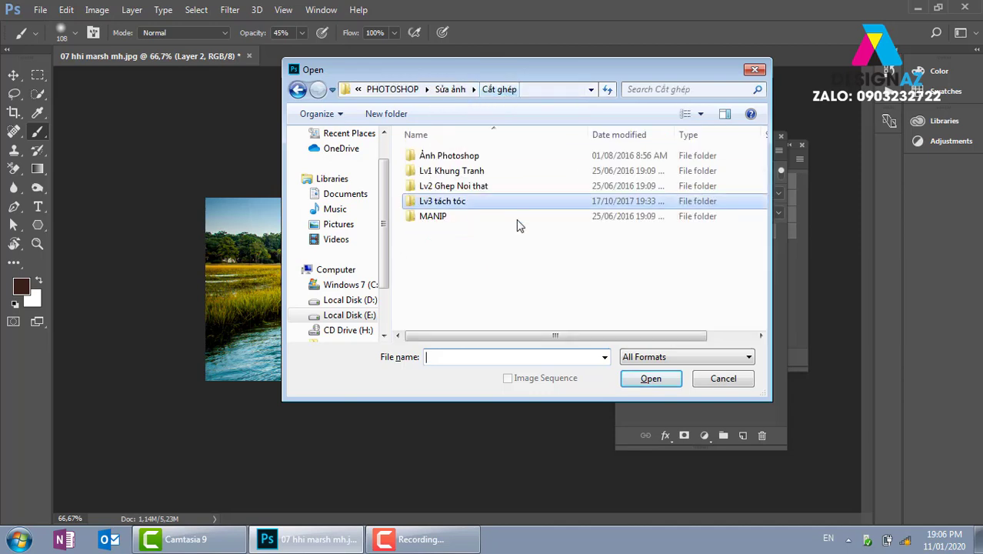
left_click(450, 89)
left_click_drag(764, 170, 759, 234)
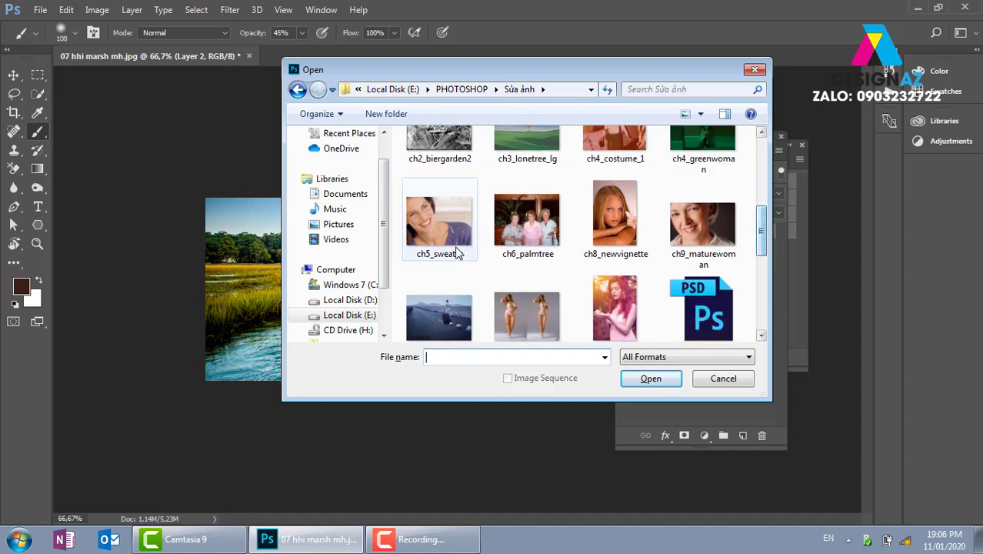
left_click(439, 230)
left_click(638, 377)
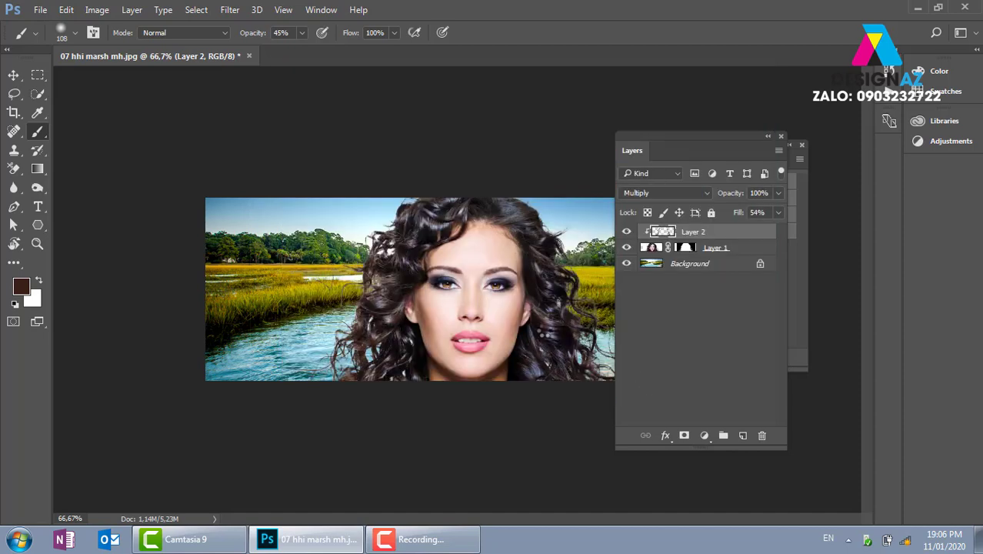
Zoom to 200% on the forehead and select the Spot Healing Brush
key("ctrl+plus")
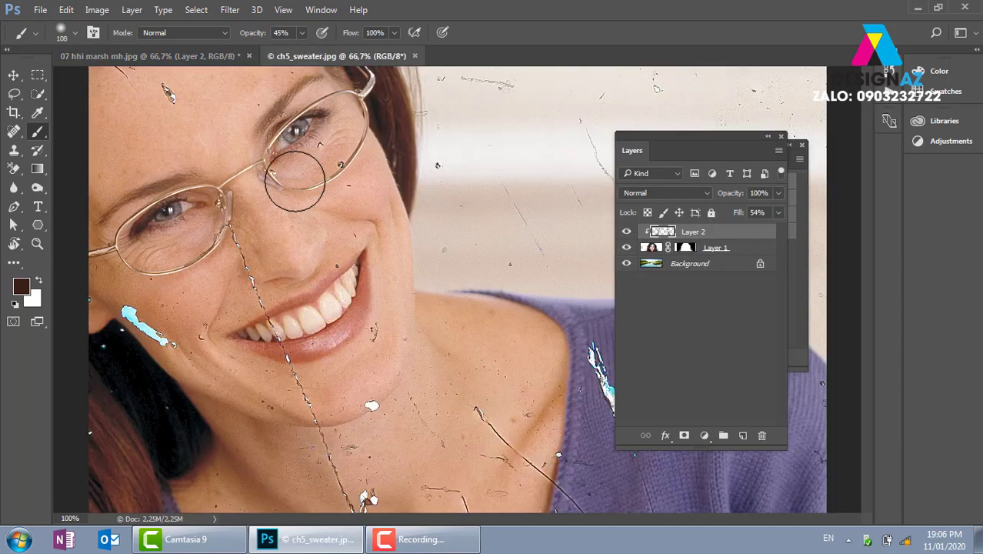
key("ctrl+plus")
mouse_move(318, 222)
left_mouse_down()
mouse_move(536, 255)
mouse_move(403, 222)
left_mouse_up()
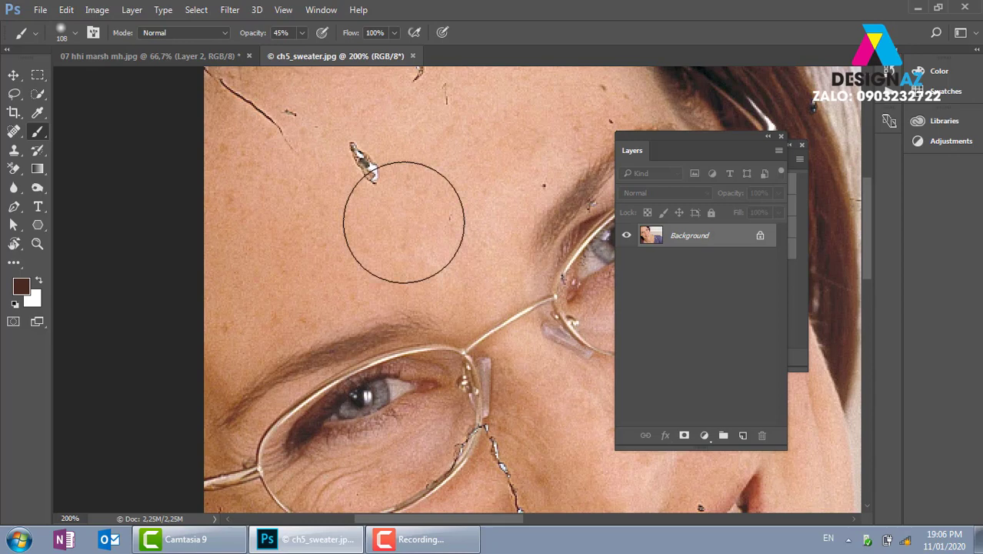
left_click(14, 130)
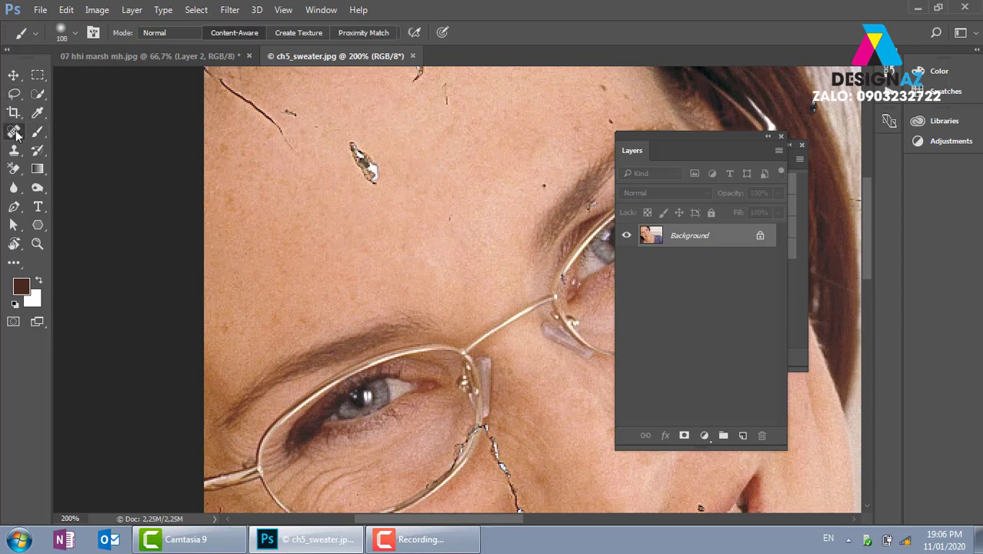
right_click(14, 131)
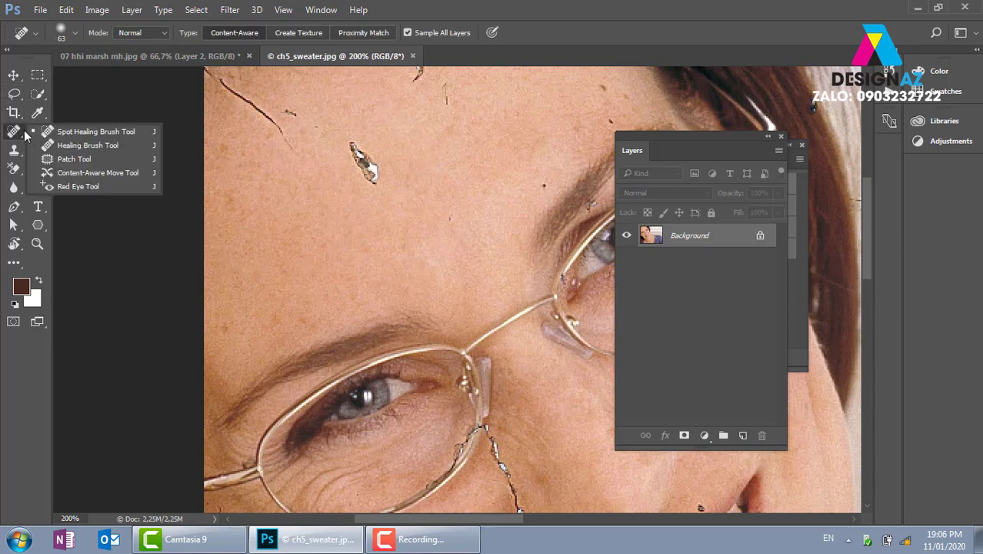
left_click(86, 135)
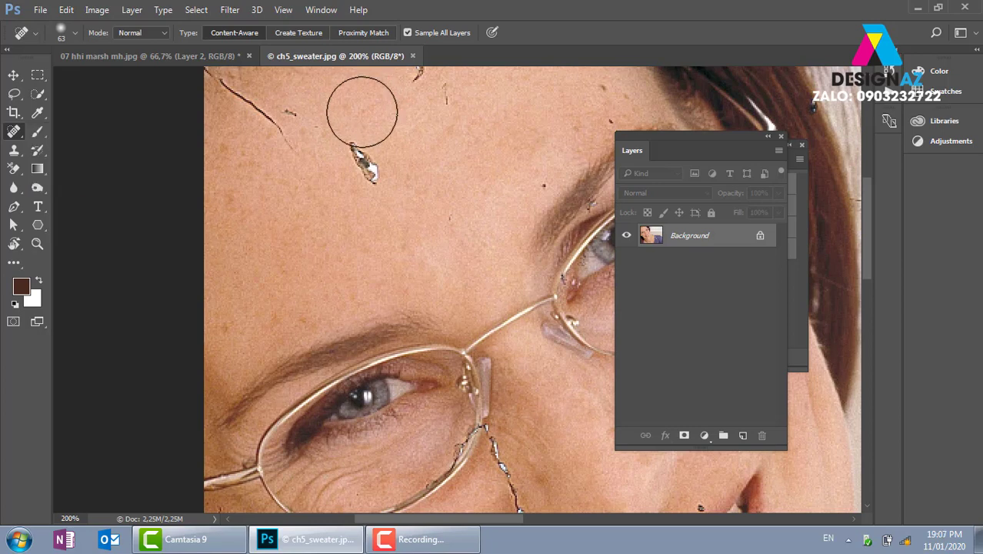
Spot-heal the cracks and specks across the forehead and above the eyebrow
left_click_drag(357, 150, 378, 194)
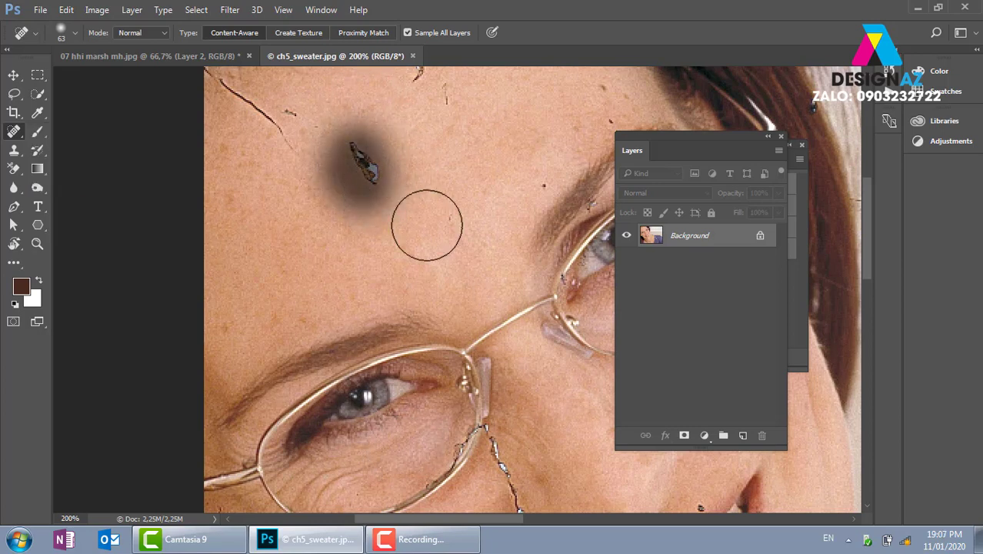
left_click_drag(360, 140, 396, 181)
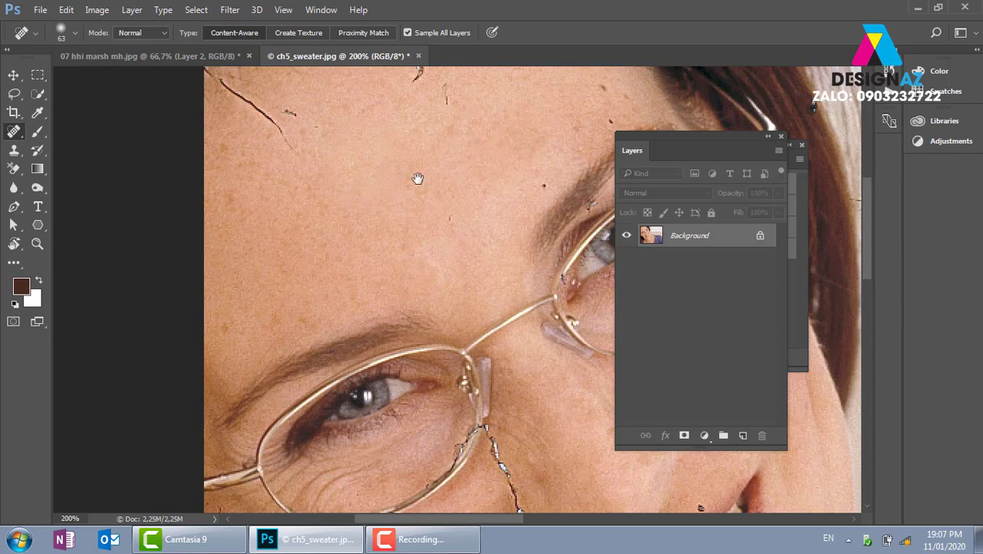
left_click_drag(417, 175, 406, 246)
left_click_drag(392, 188, 409, 204)
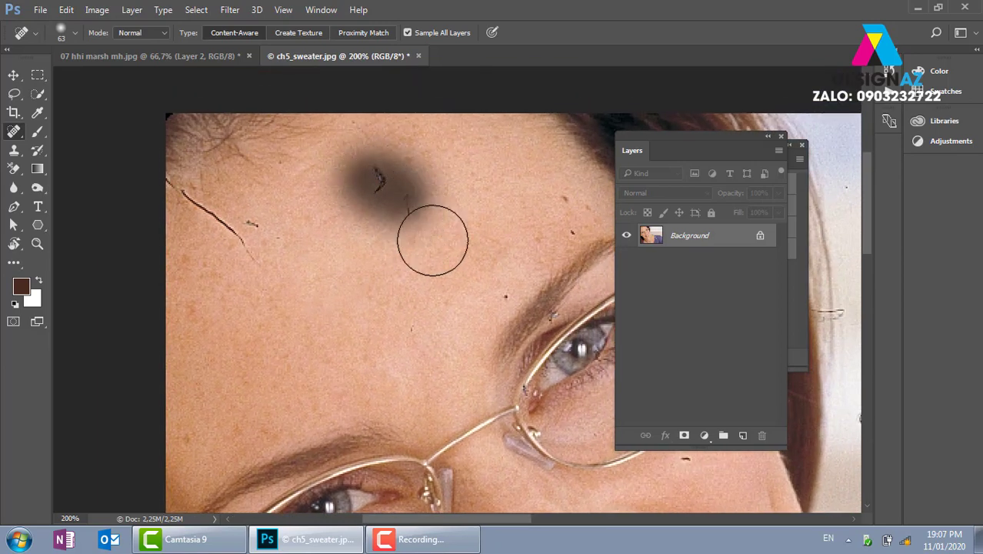
left_click_drag(294, 237, 183, 196)
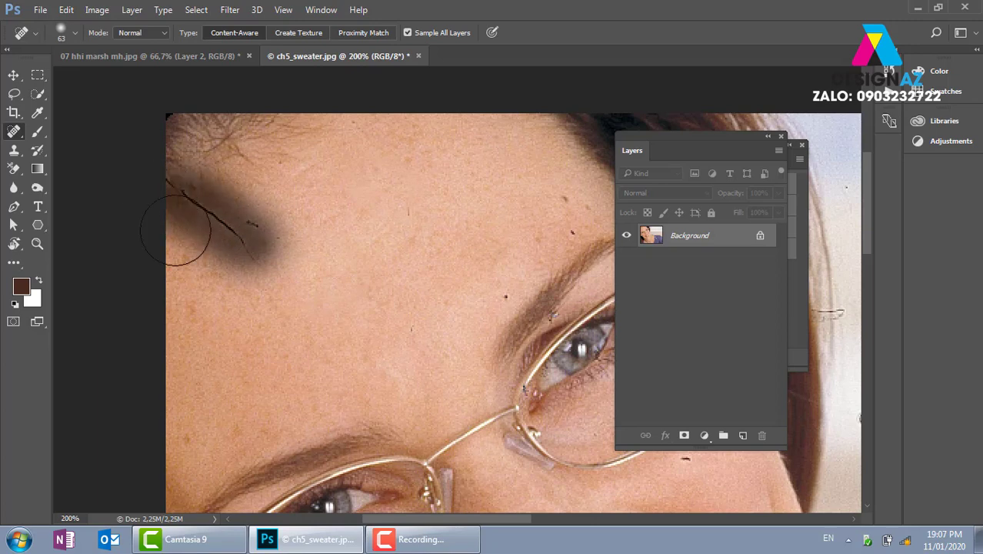
left_click_drag(500, 273, 496, 294)
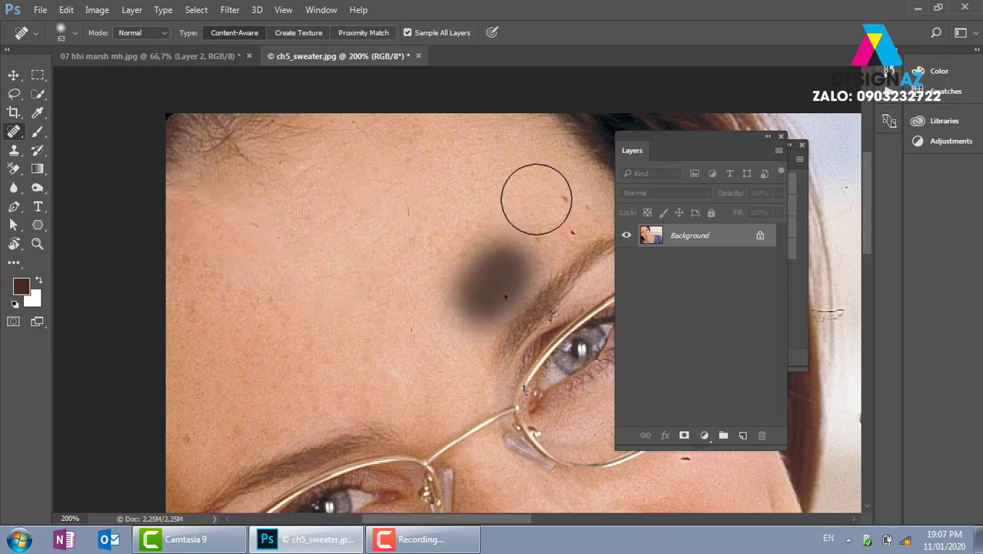
Shrink the healing brush to 19 px and heal the small speck near the brow
right_click(371, 137)
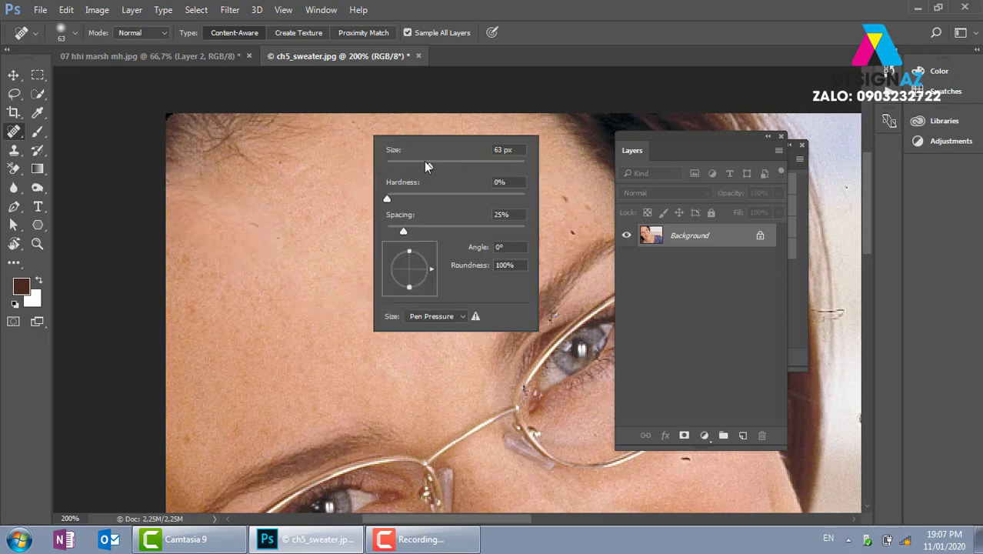
left_click_drag(427, 166, 405, 163)
mouse_move(563, 193)
left_mouse_down()
mouse_move(577, 223)
mouse_move(586, 198)
left_mouse_up()
left_click_drag(471, 340, 319, 83)
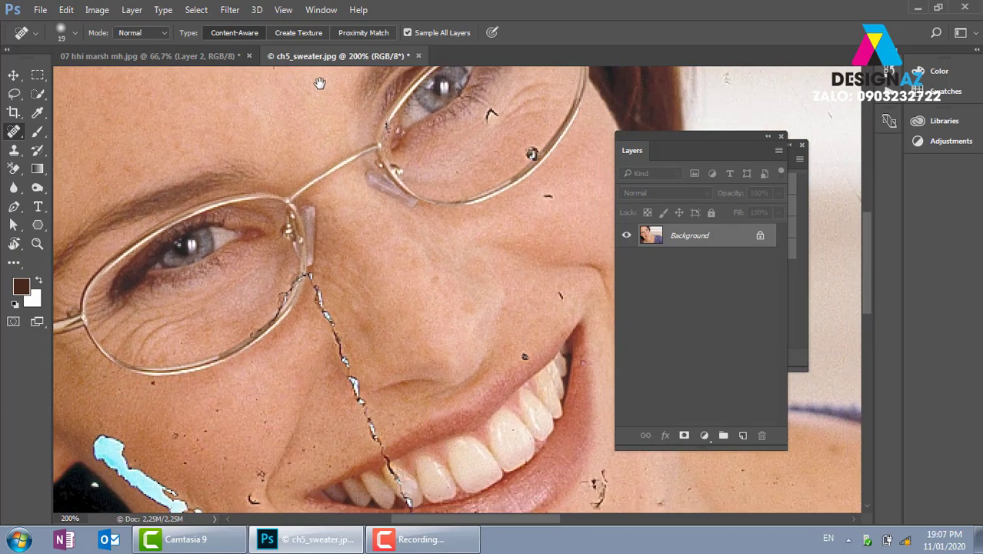
Heal the crack and specks in the cheek fold and at the smile's corner
left_click_drag(330, 508, 381, 339)
left_click_drag(319, 296, 338, 365)
left_click_drag(314, 318, 327, 330)
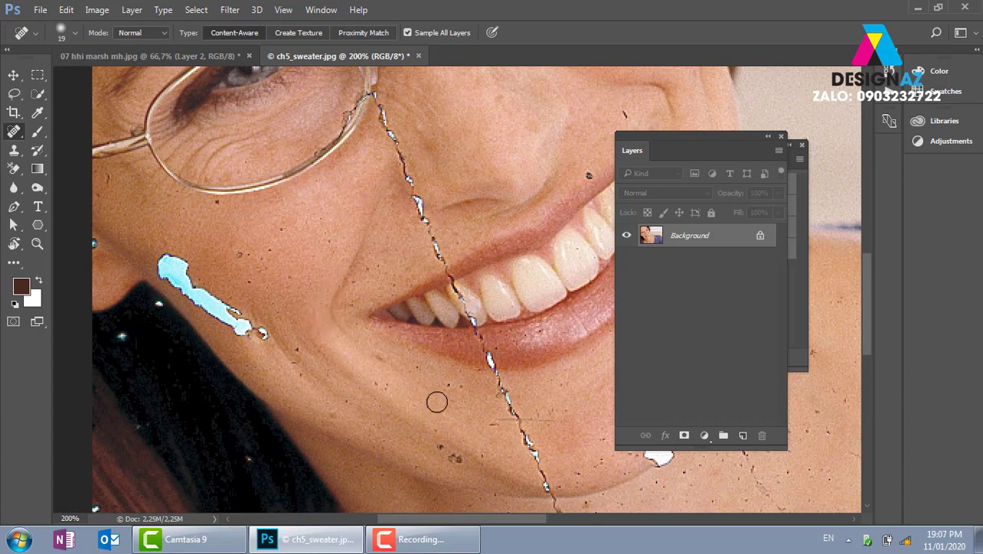
left_click_drag(437, 402, 254, 401)
left_click_drag(401, 175, 413, 181)
left_click_drag(485, 412, 404, 376)
Heal the specks beside the lip corner, the white chin spot and the neck specks
left_click_drag(408, 243, 392, 287)
left_click_drag(403, 371, 446, 253)
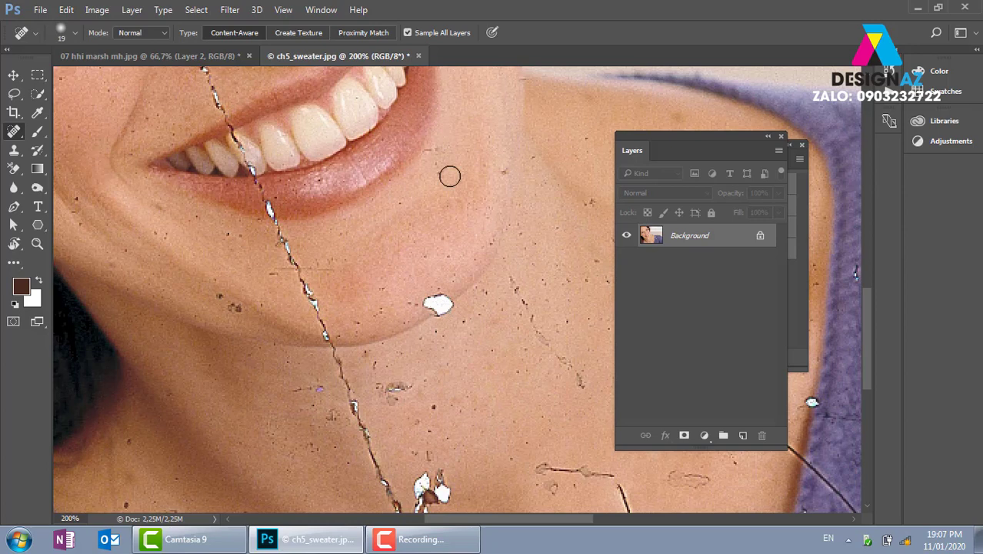
left_click_drag(424, 298, 437, 305)
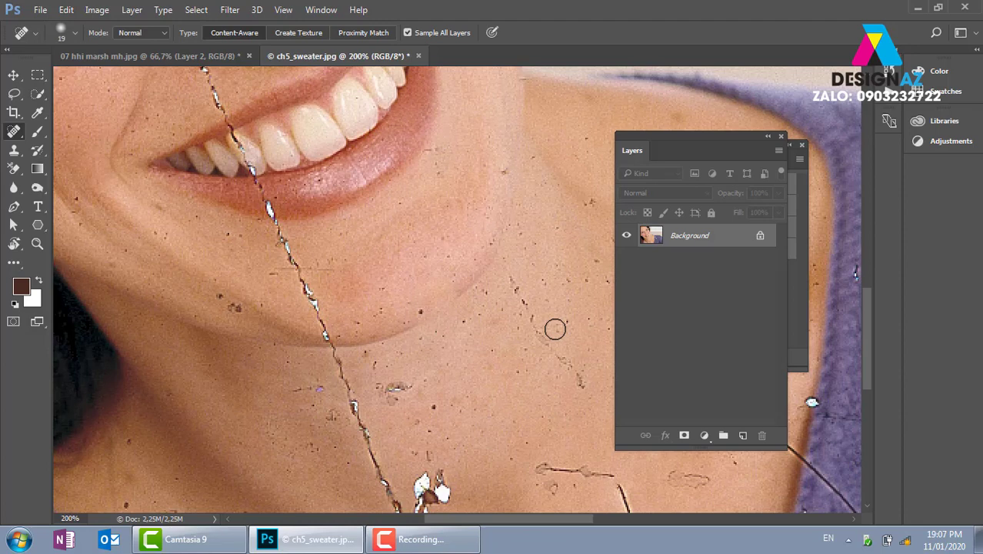
left_click(555, 329)
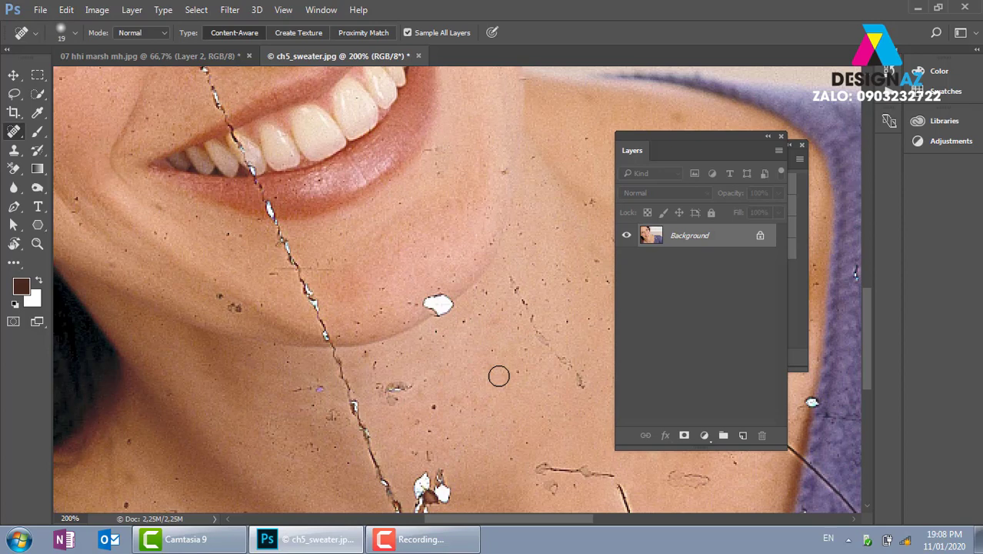
key("s")
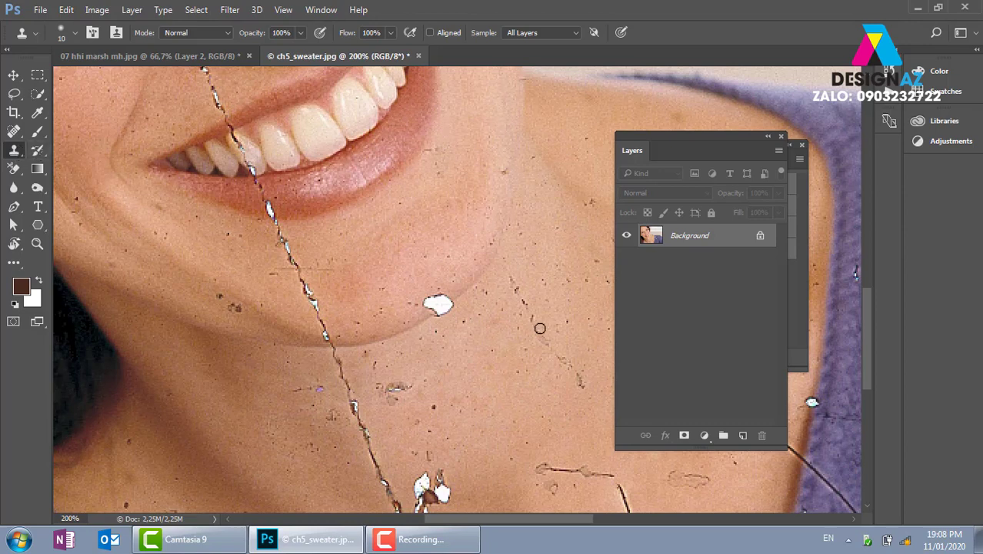
Add an empty Layer 1 above the Background and zoom to 300% on the chin
left_click(743, 435)
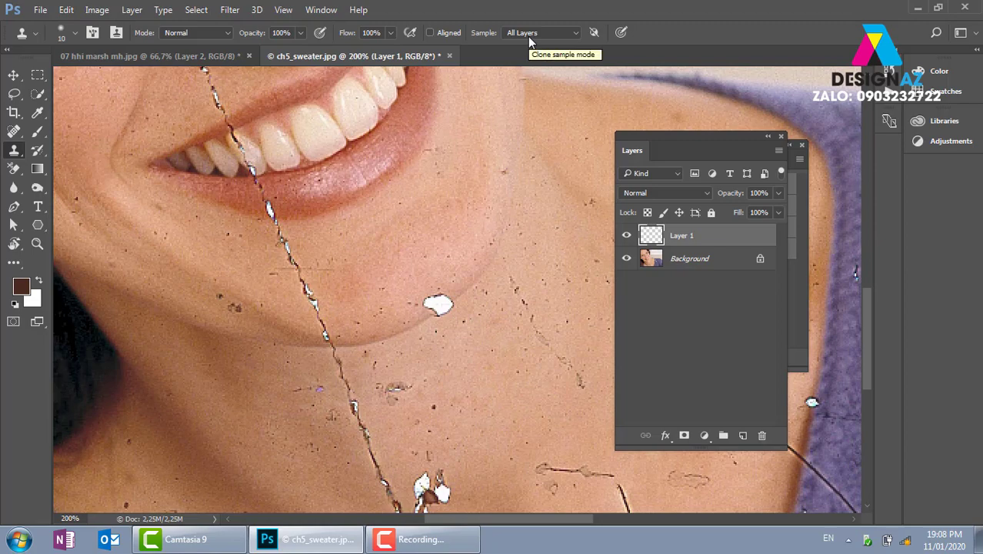
key("ctrl+plus")
Enlarge the clone brush to 26 px and sample clean skin beside the chin crack
scroll(243, 221, "down", 3)
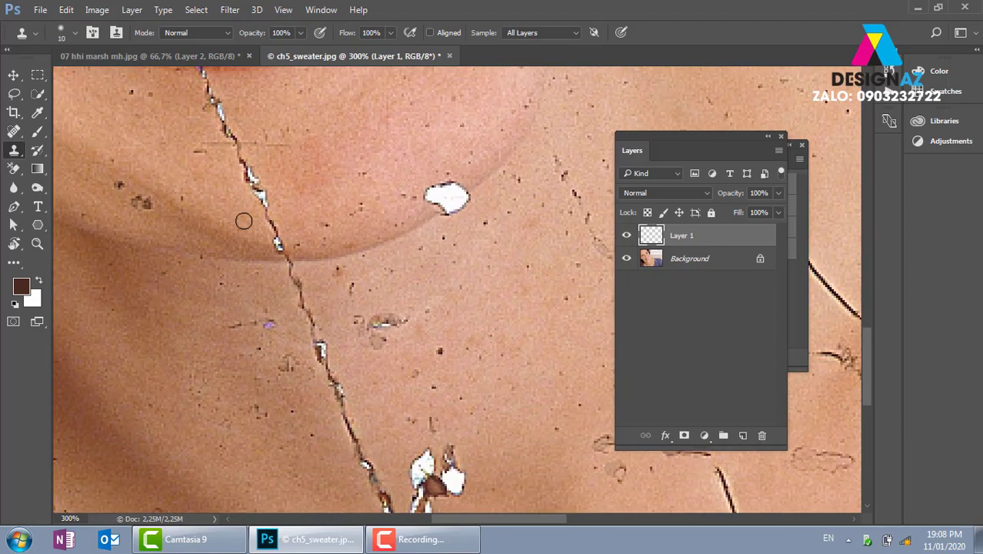
right_click(310, 188)
left_click_drag(409, 121, 399, 122)
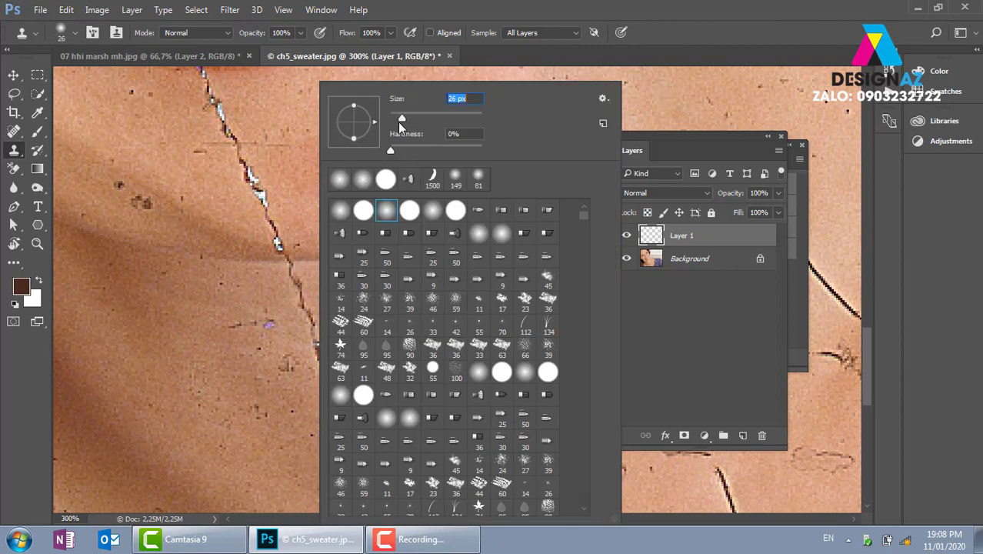
left_click(723, 112)
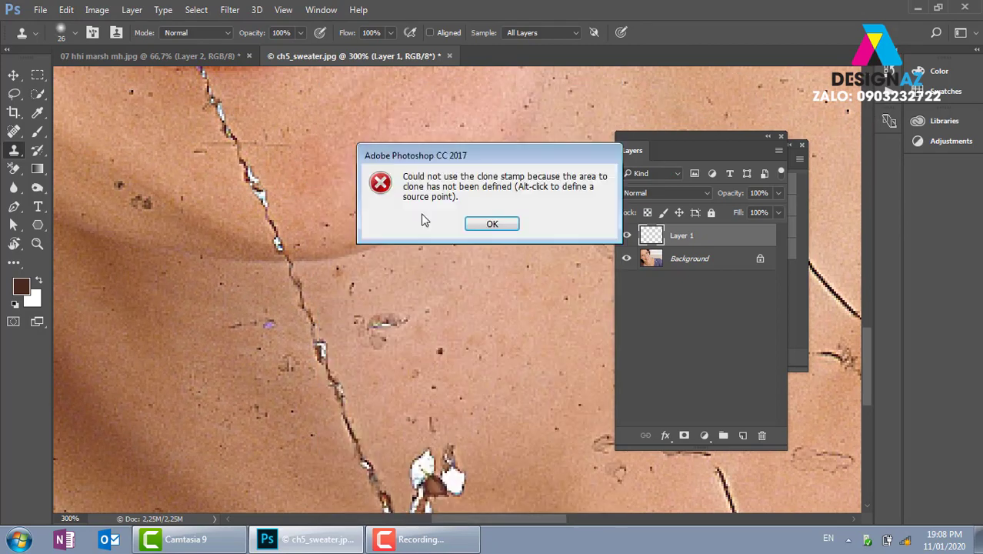
left_click(492, 222)
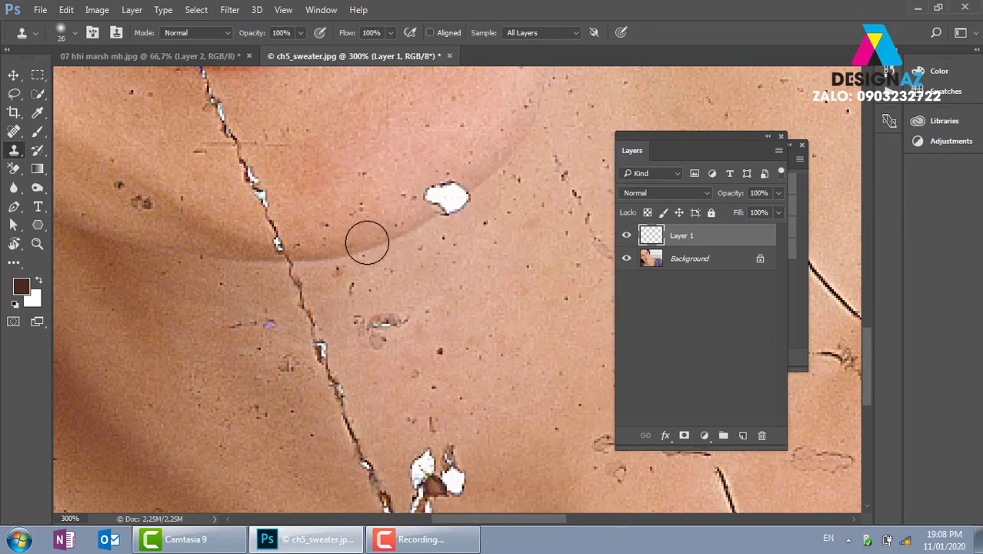
left_click(372, 240, "alt")
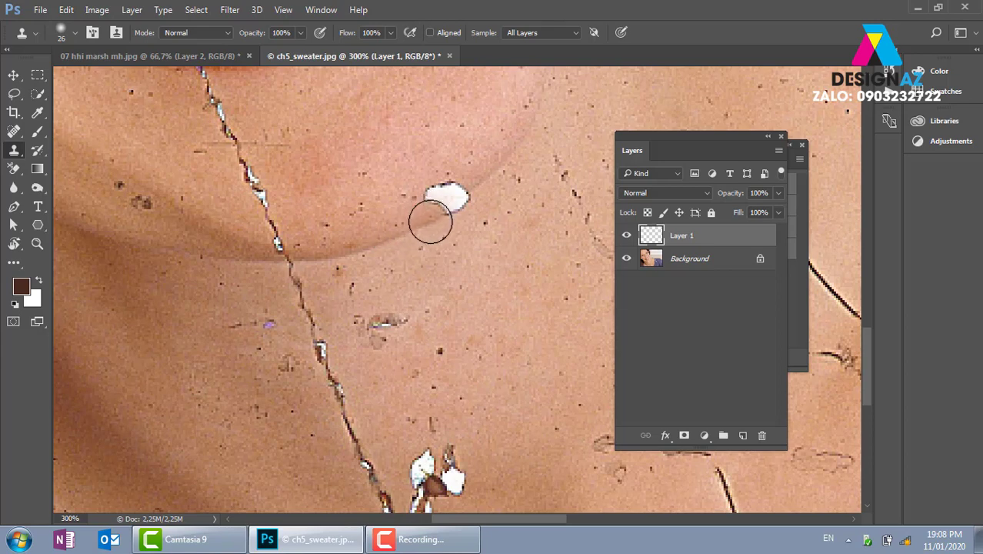
Clone skin over the white chip and small streak beside the chin's shadow edge
mouse_move(431, 222)
left_mouse_down()
mouse_move(494, 198)
mouse_move(480, 199)
left_mouse_up()
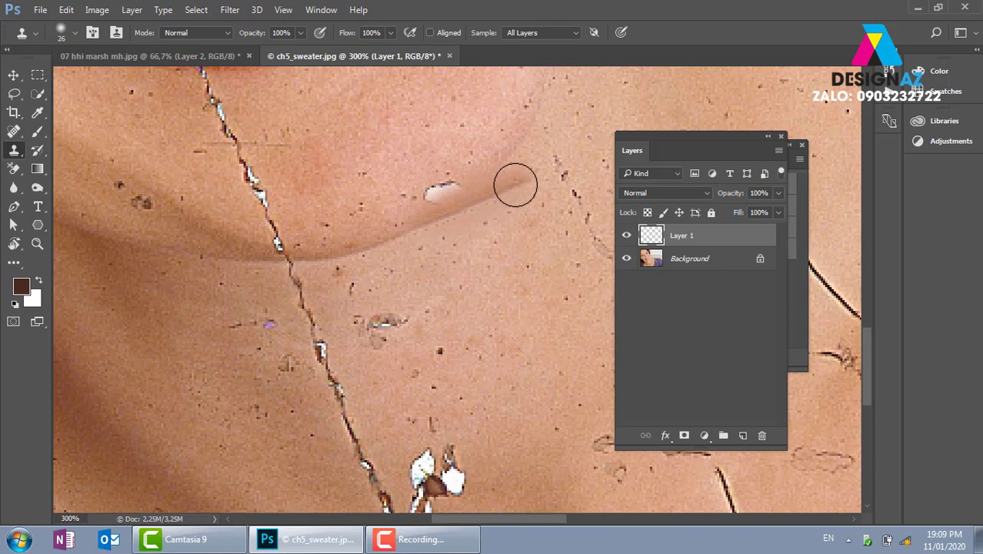
left_click(359, 198, "alt")
left_click(419, 188)
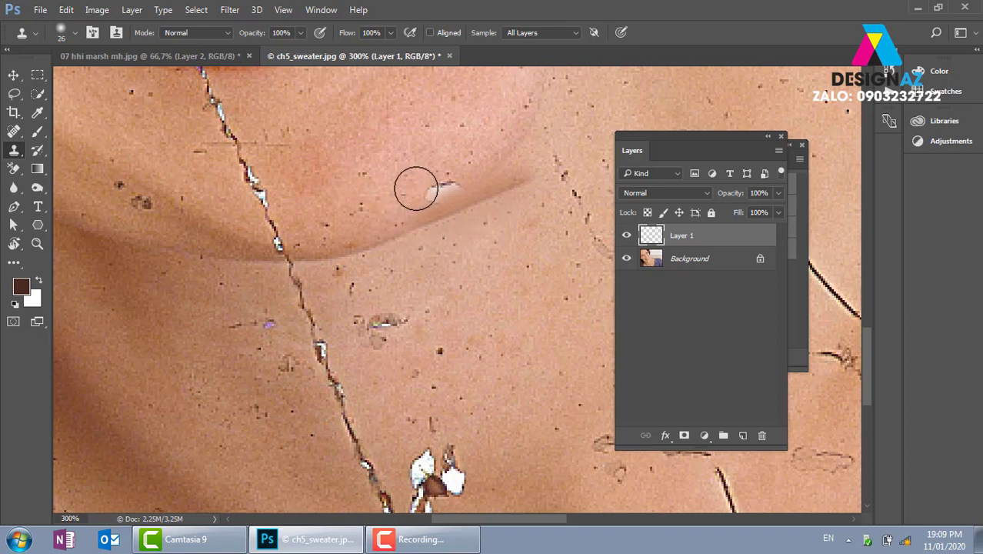
left_click(447, 181)
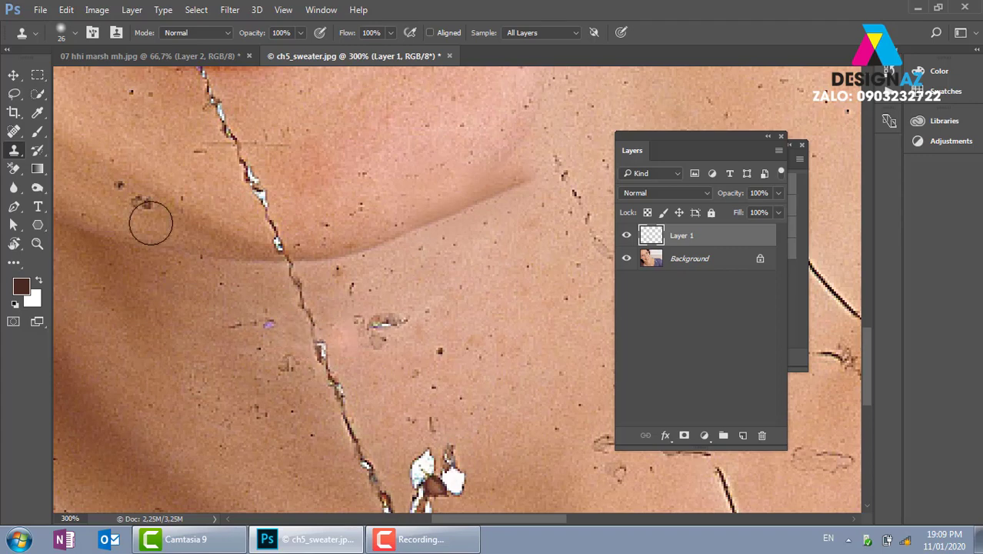
left_click(13, 75)
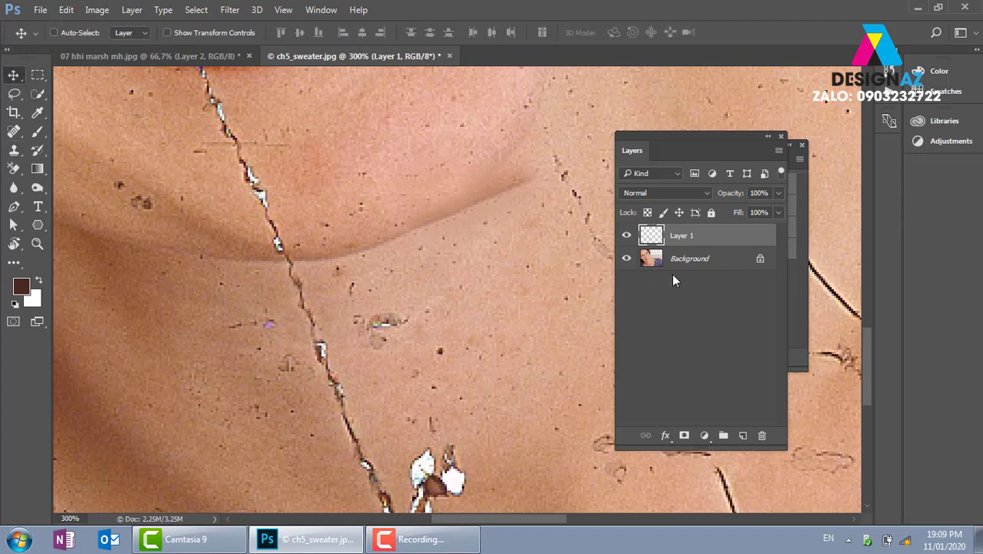
Warp the Layer 1 patch's corners and right edge to follow the jawline, then apply
left_click(626, 258)
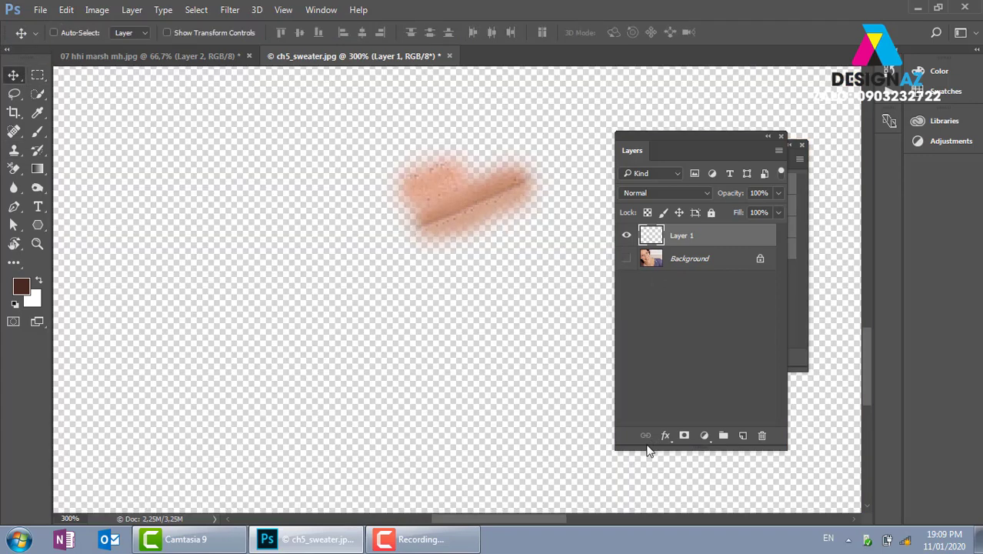
left_click(626, 258)
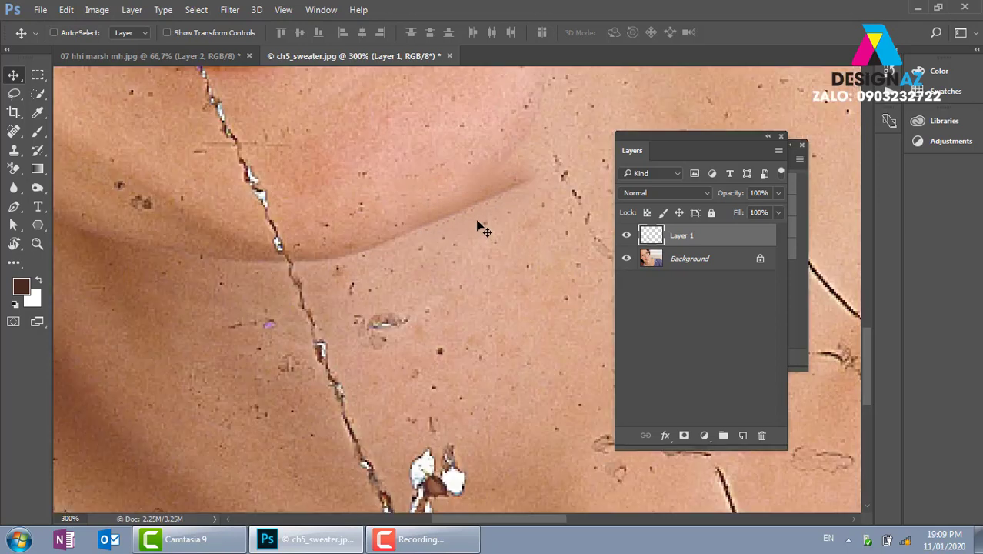
key("ctrl+t")
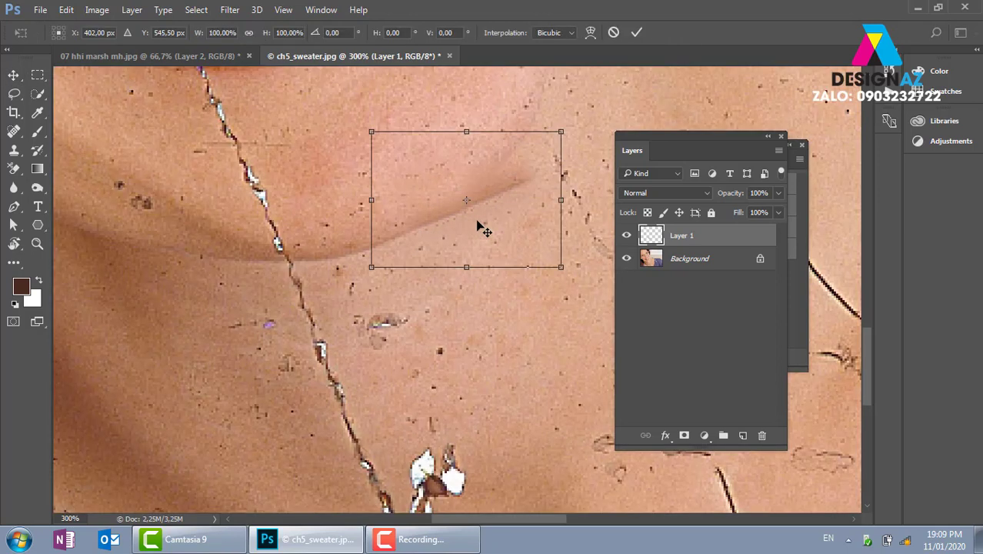
left_click(590, 33)
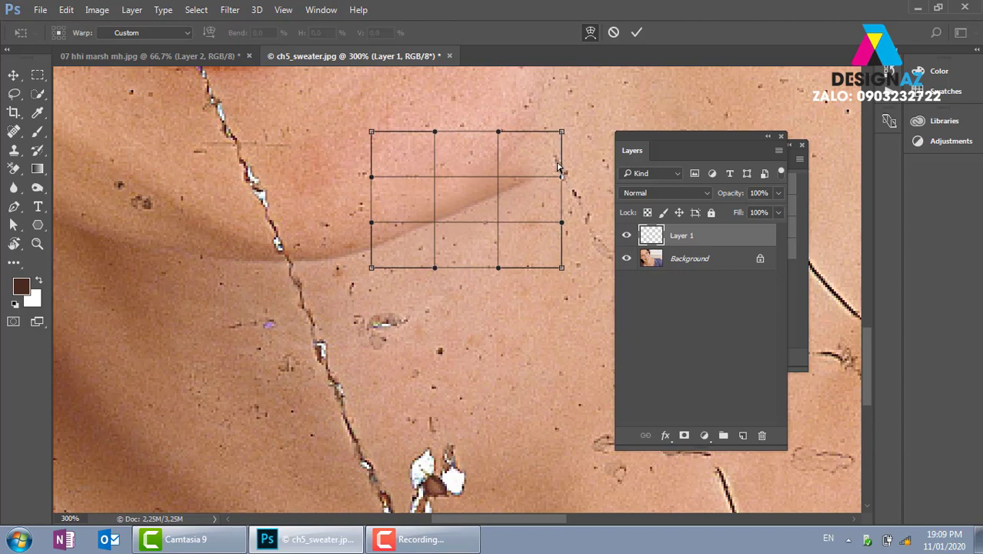
left_click_drag(562, 132, 525, 69)
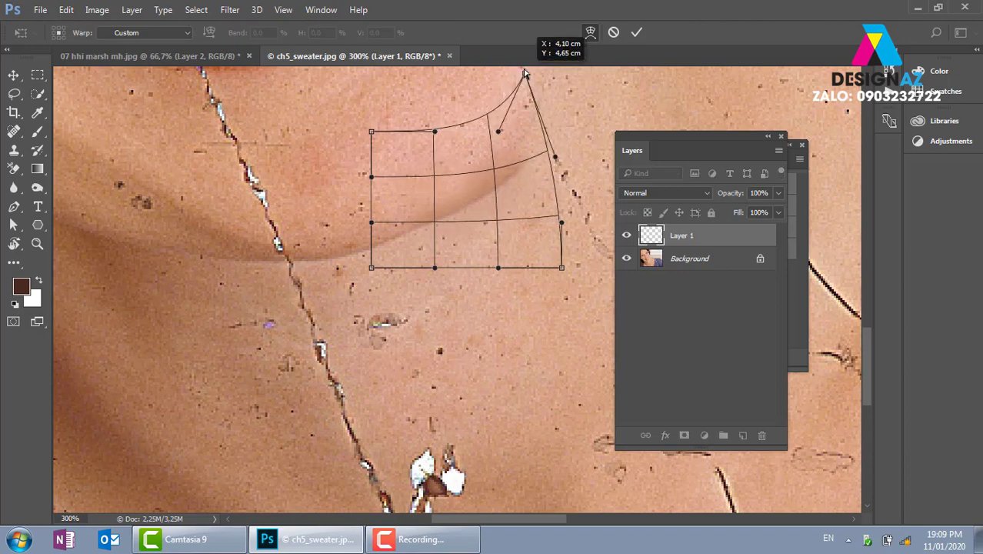
left_click_drag(561, 267, 563, 205)
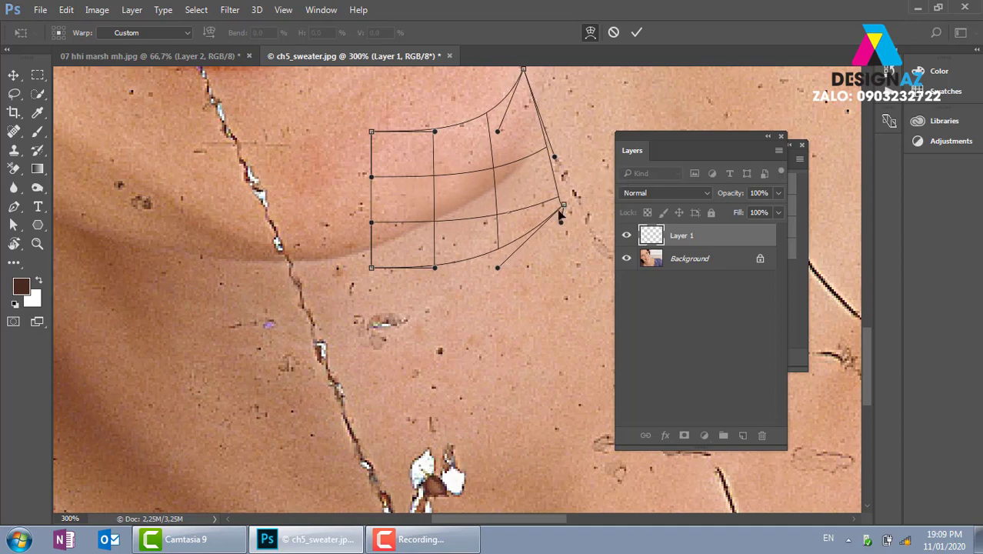
left_click_drag(493, 167, 493, 160)
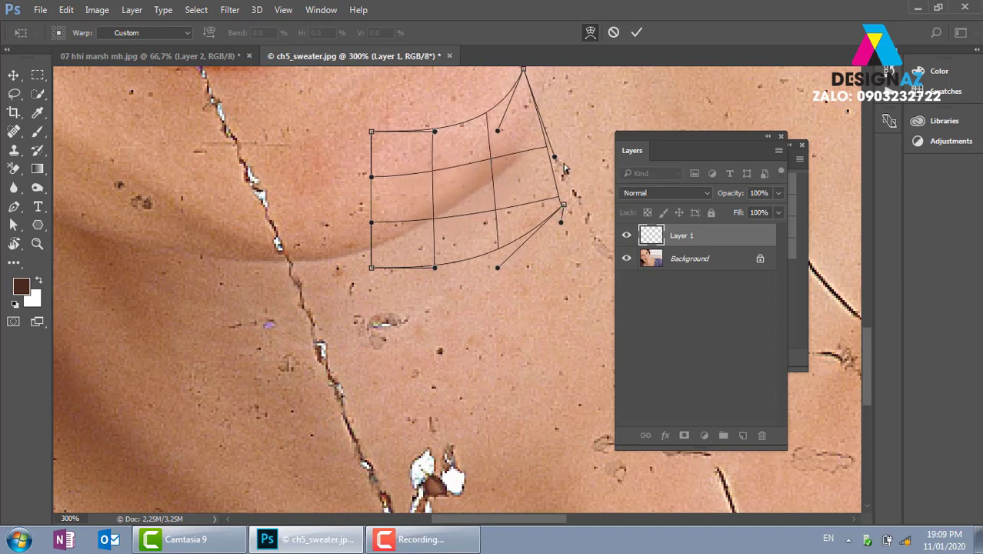
left_click_drag(553, 155, 543, 126)
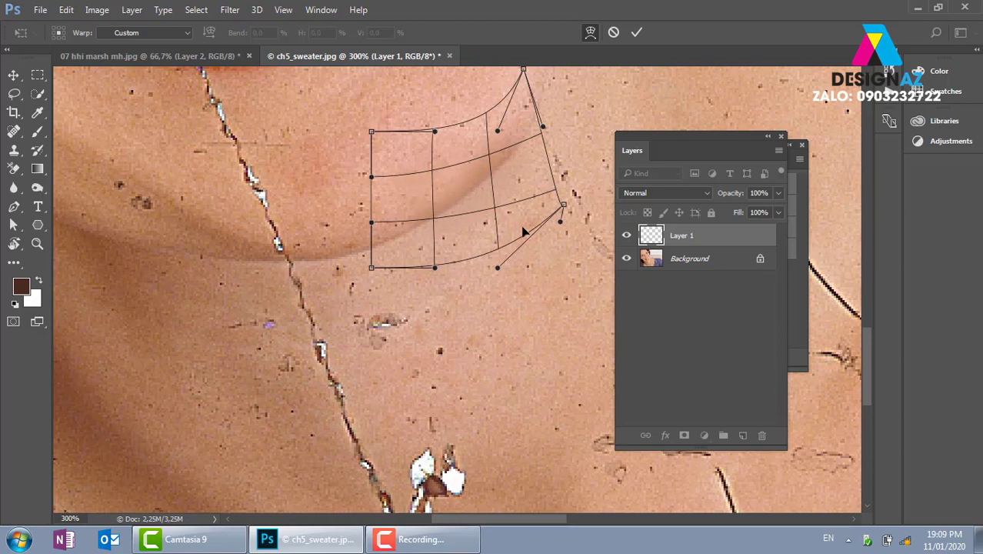
key("Return")
Select Layer 1 with the Background and merge them into one layer
key("ctrl+minus")
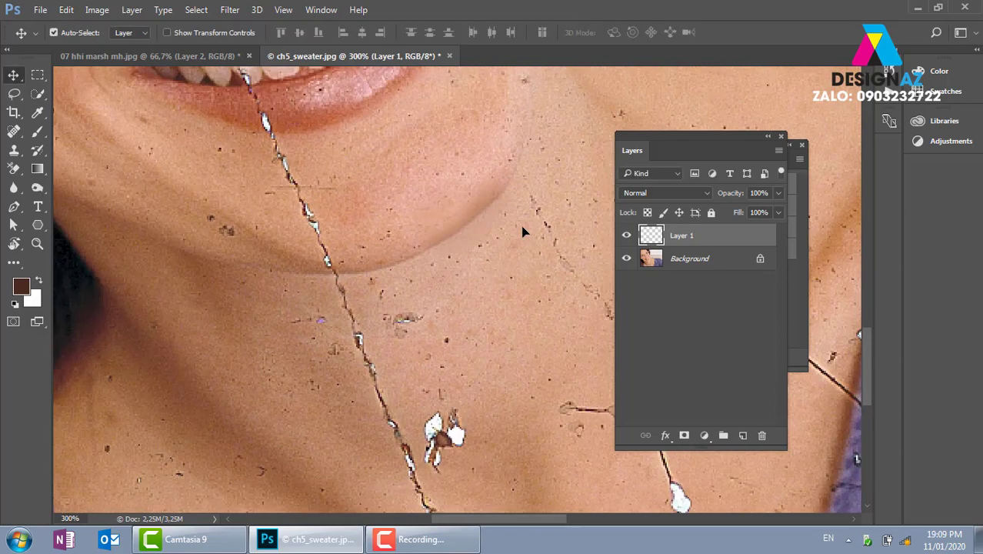
key("ctrl+minus")
key("ctrl+minus")
key("ctrl+minus")
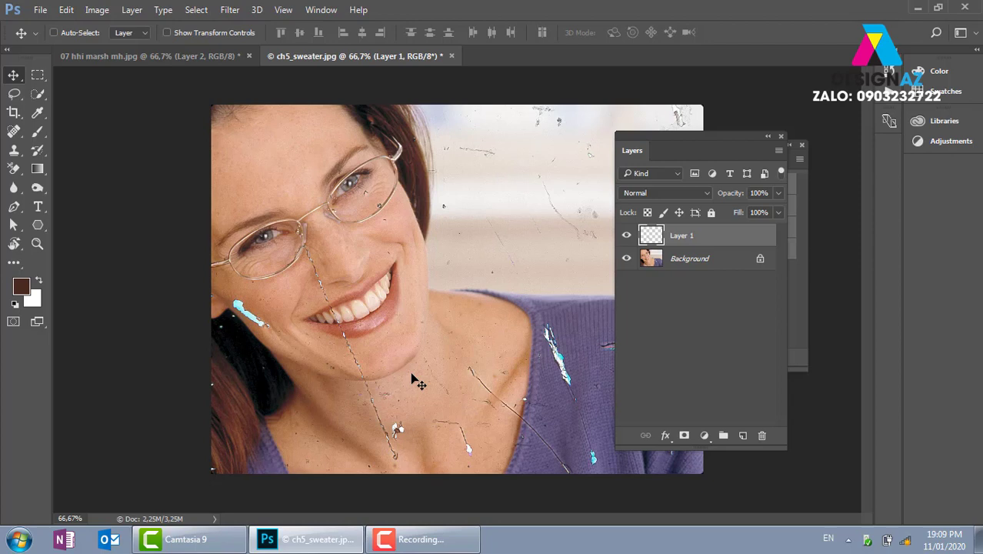
left_click(689, 264, "shift")
key("ctrl+e")
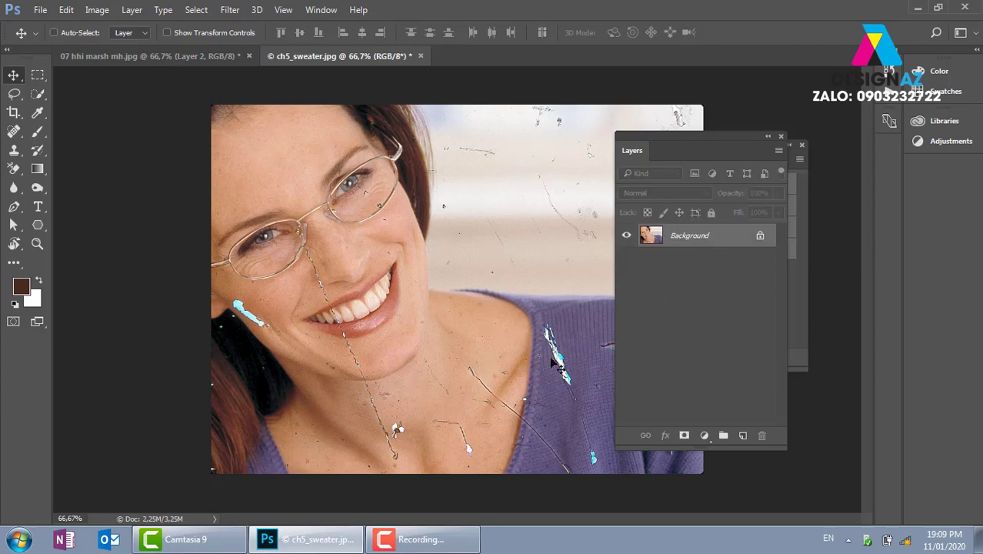
key("ctrl+plus")
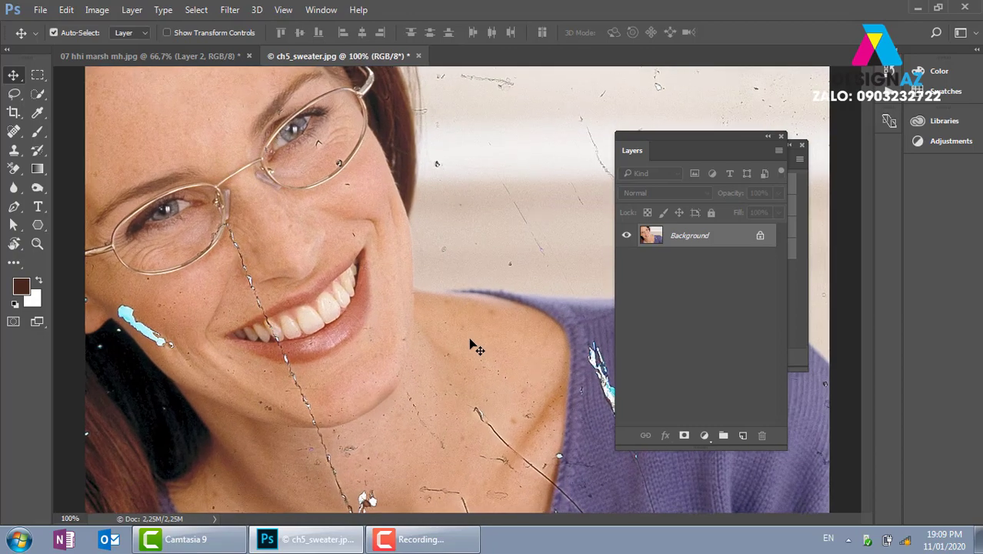
key("ctrl+plus")
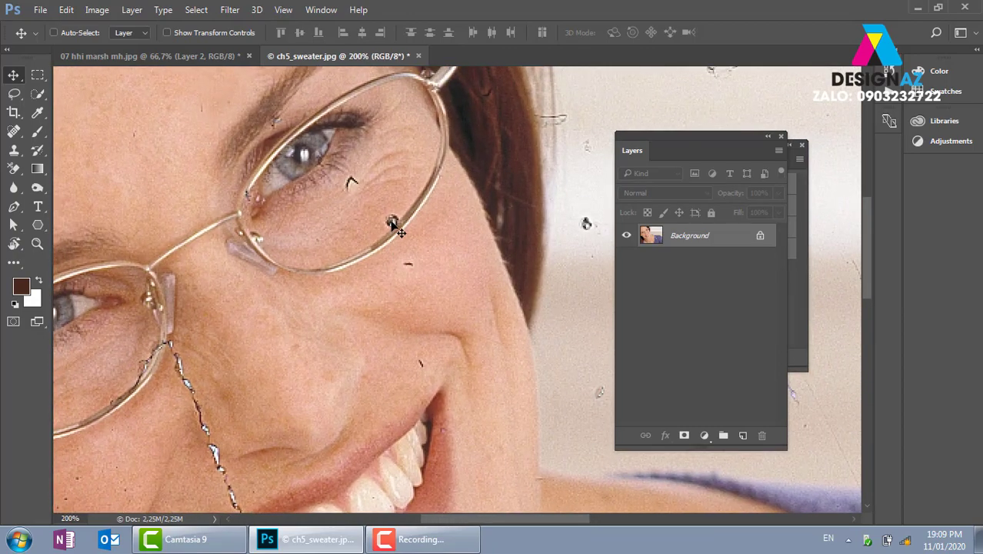
Sample skin beside the glasses rim, add a new layer, and clone over the rim's speck
left_click_drag(395, 272, 464, 259)
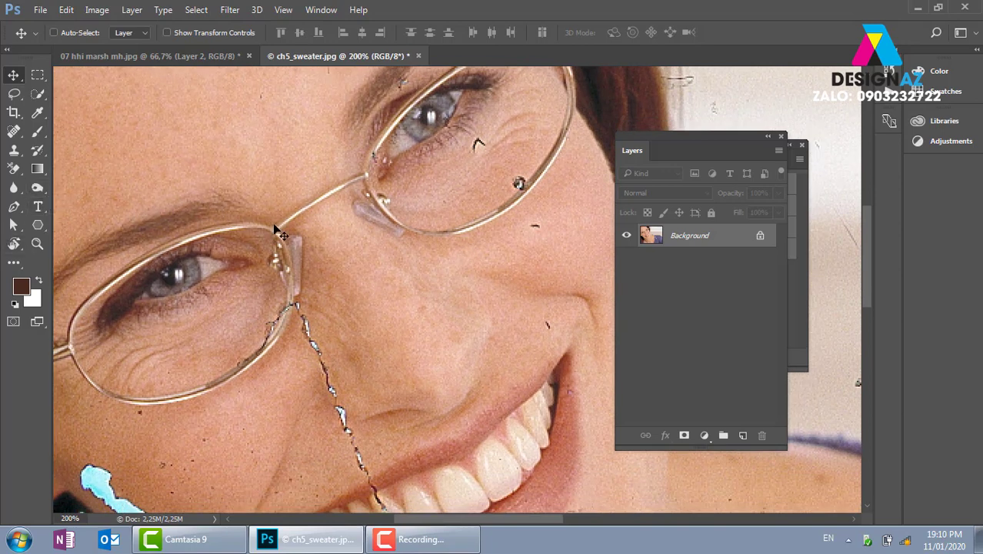
key("s")
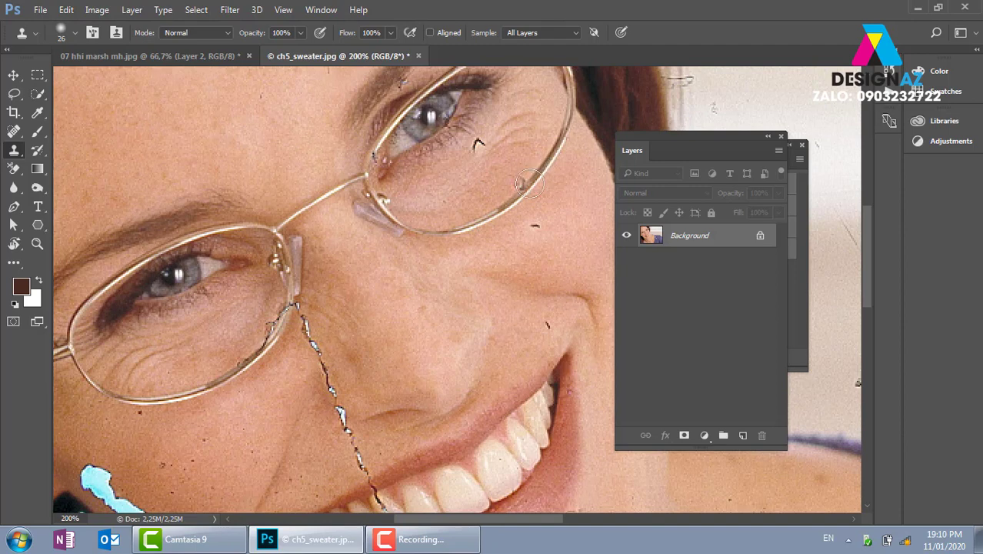
left_click(527, 184, "alt")
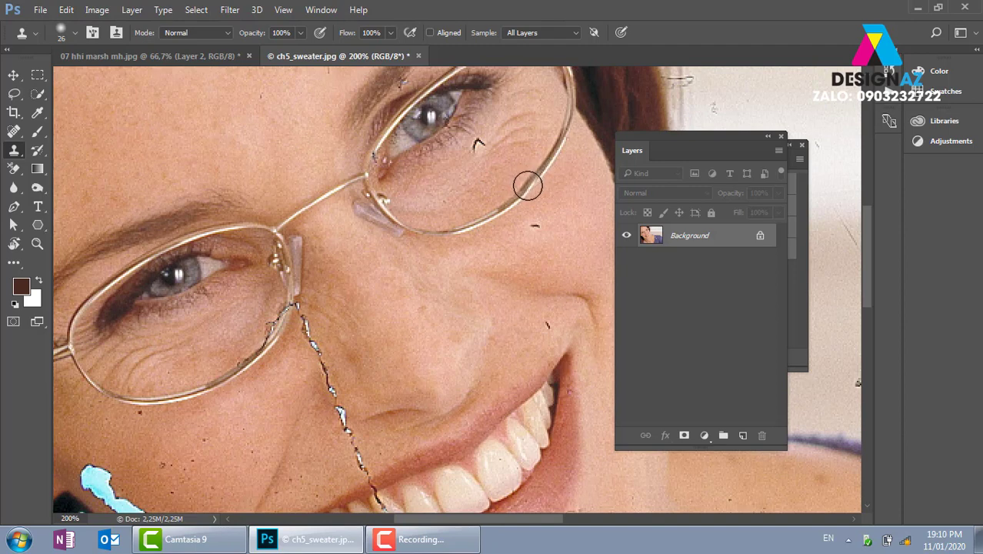
left_click(742, 435)
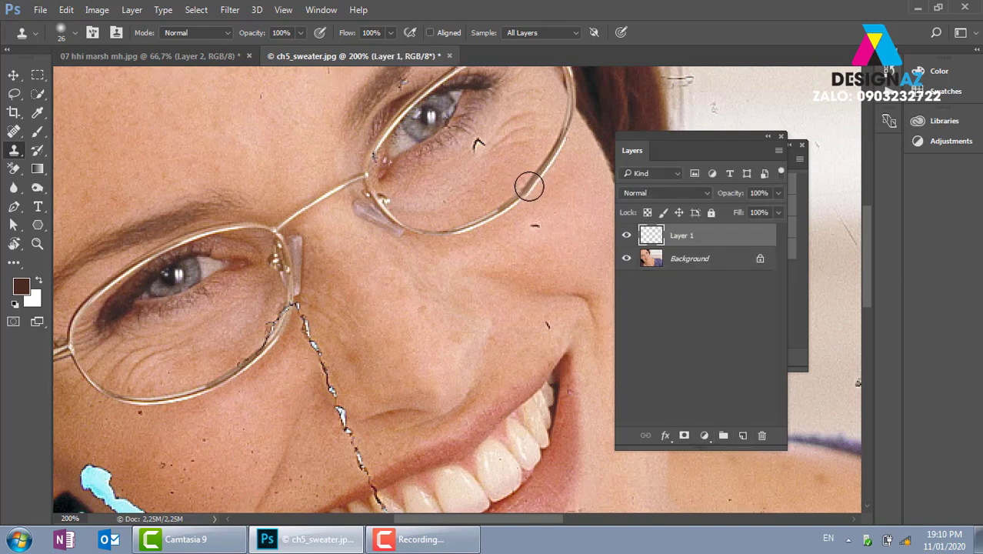
left_click(523, 193)
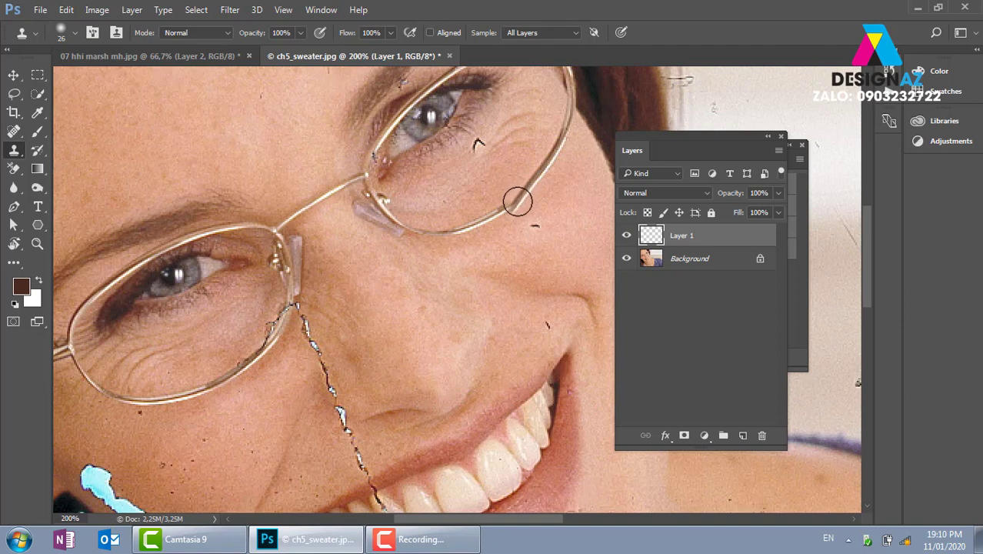
Warp the lower-left part of the Layer 1 patch to fit the cheek and commit
left_click(13, 74)
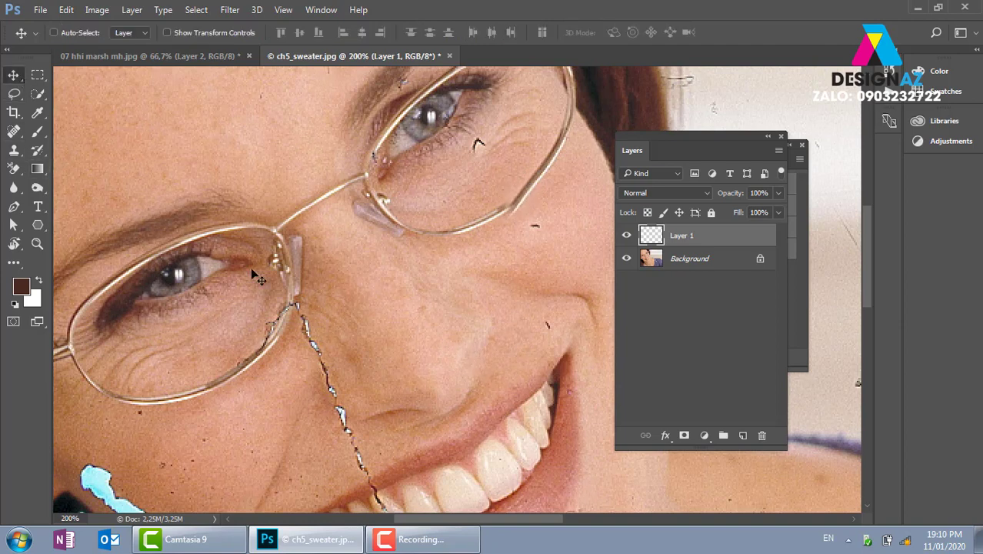
key("ctrl+t")
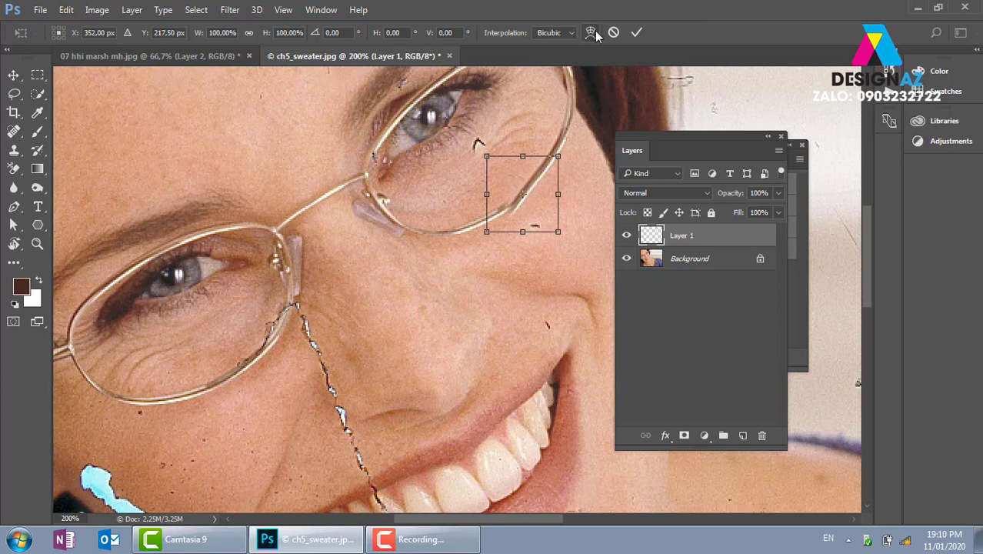
left_click(594, 32)
left_click_drag(512, 234, 467, 222)
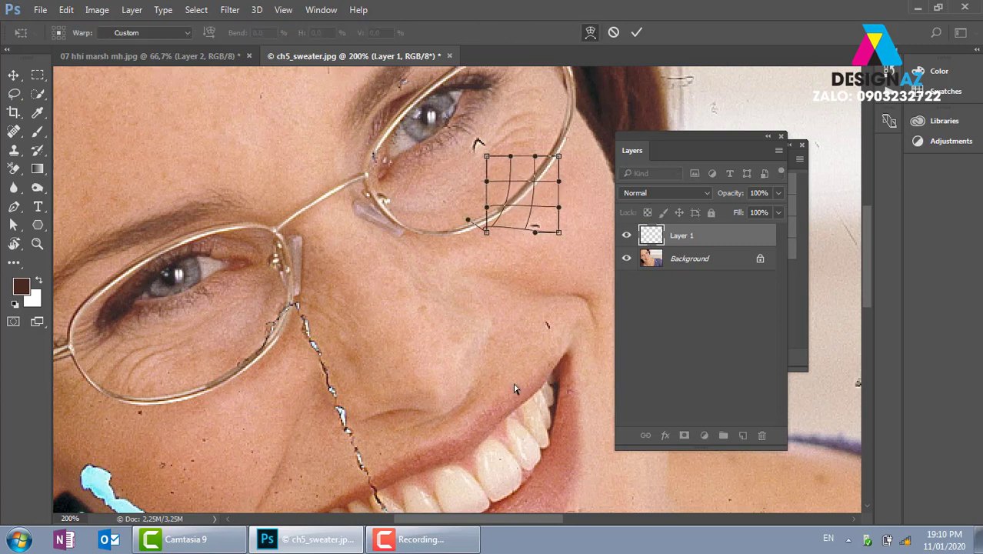
key("Return")
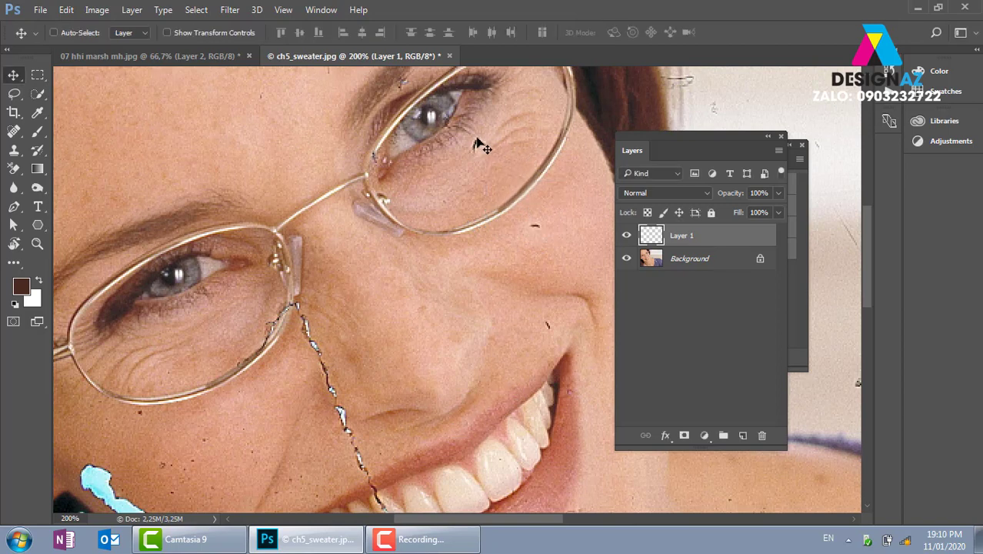
Spot-heal the speck beside the eye wrinkles and Healing-Brush the dark blemish on the cheek
left_click(14, 131)
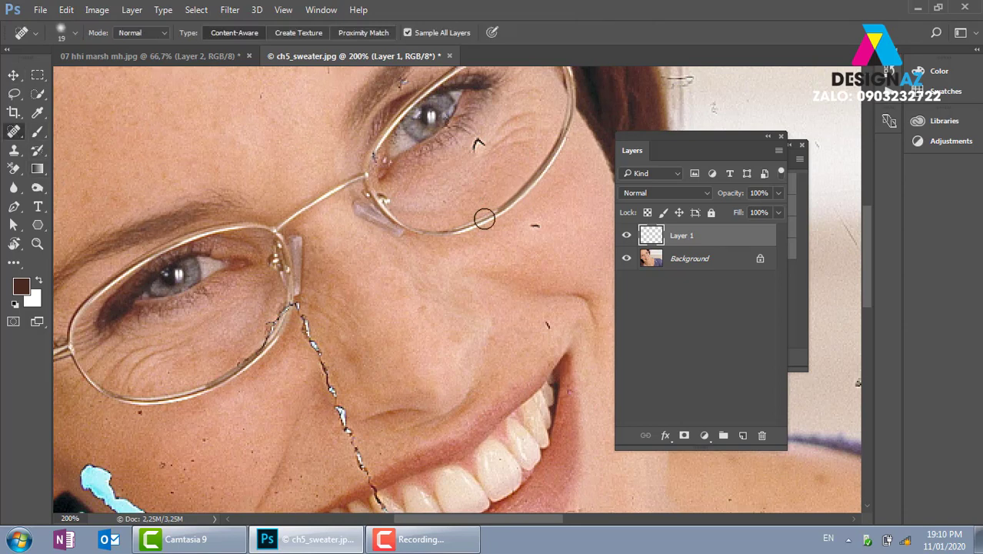
left_click(474, 147)
right_click(21, 132)
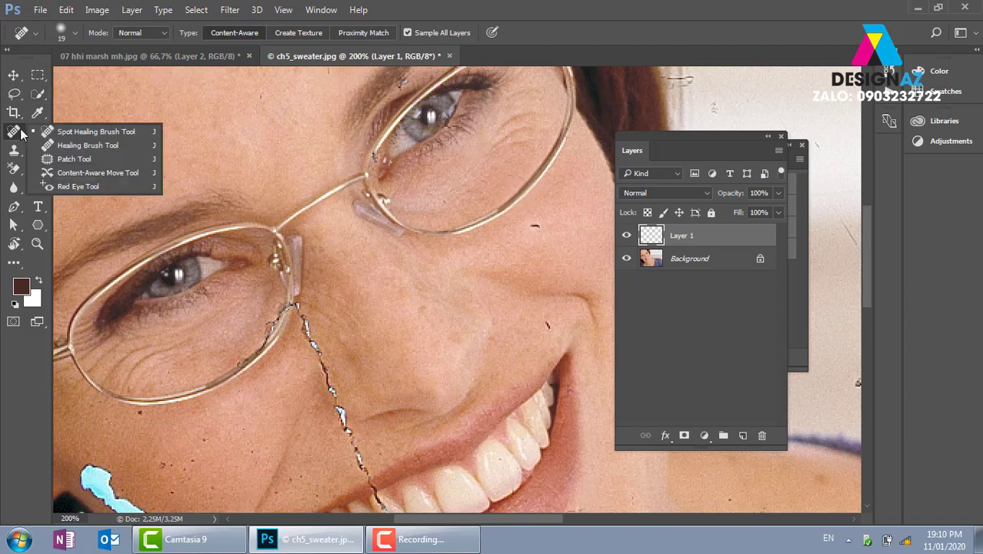
left_click(73, 146)
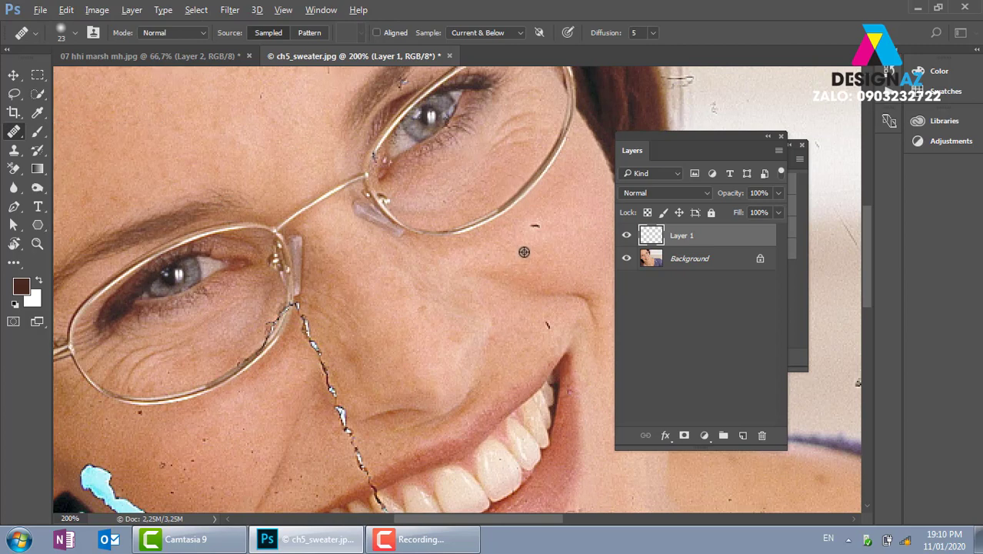
left_click(536, 224)
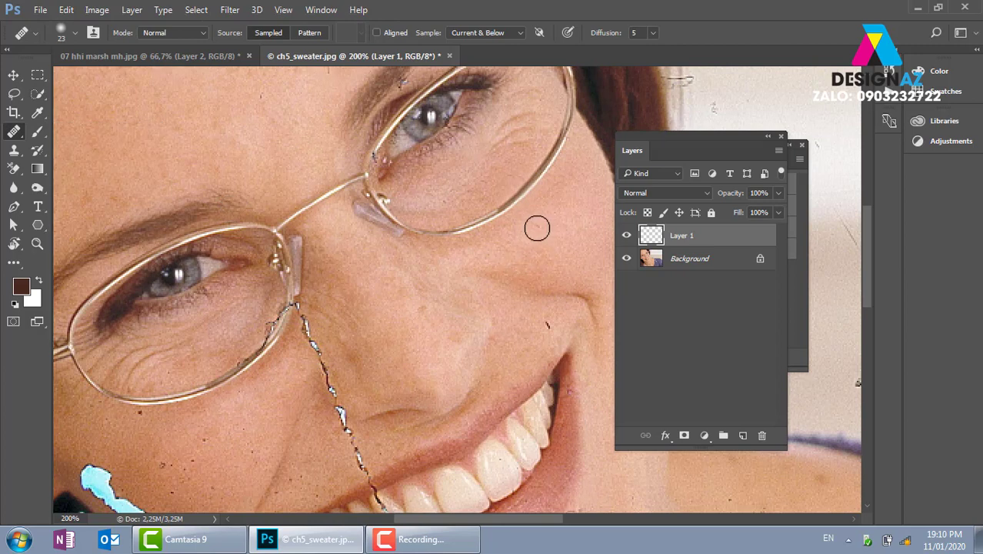
Centre and zoom in on the mouth and teeth, then switch to the Clone Stamp
left_click_drag(355, 286, 427, 97)
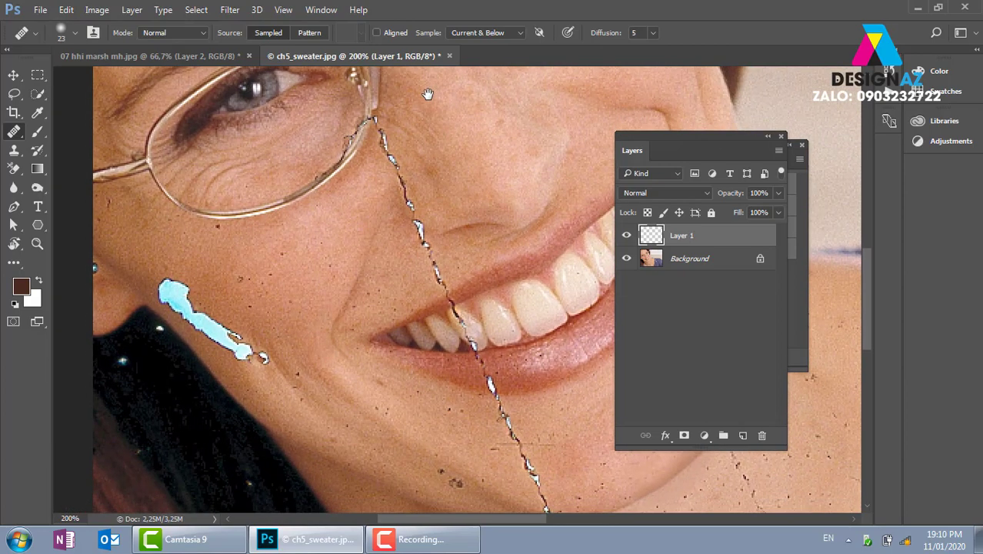
left_click_drag(408, 274, 327, 216)
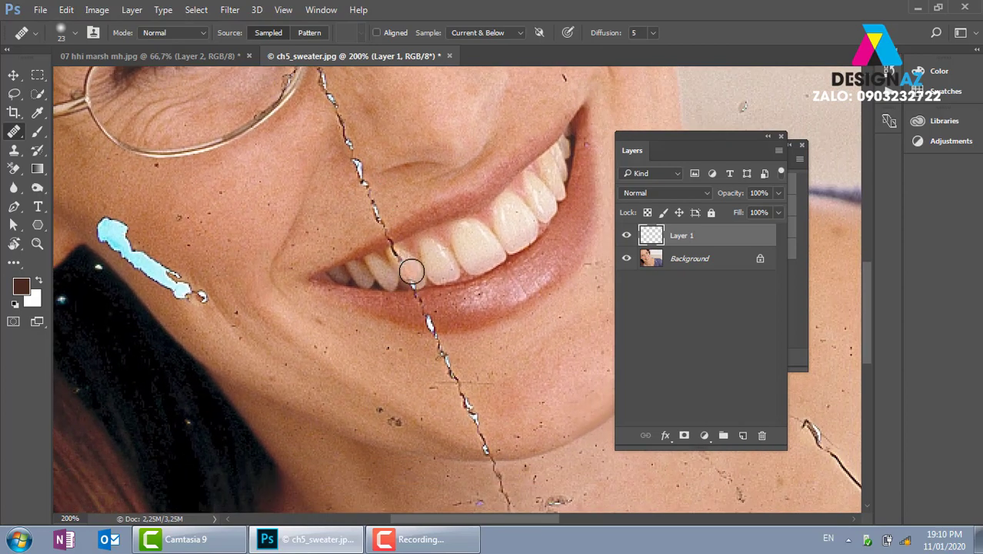
scroll(411, 271, "up", 2)
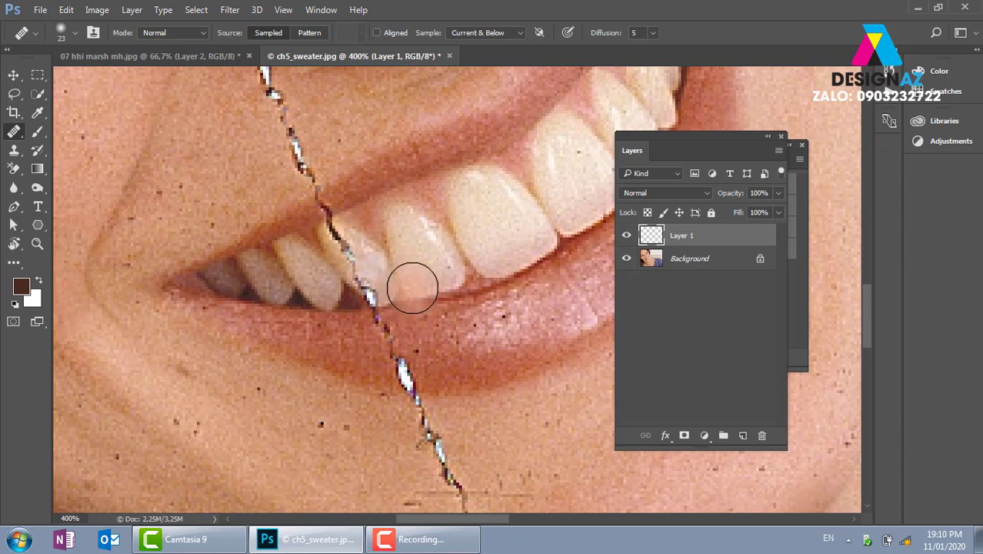
key("s")
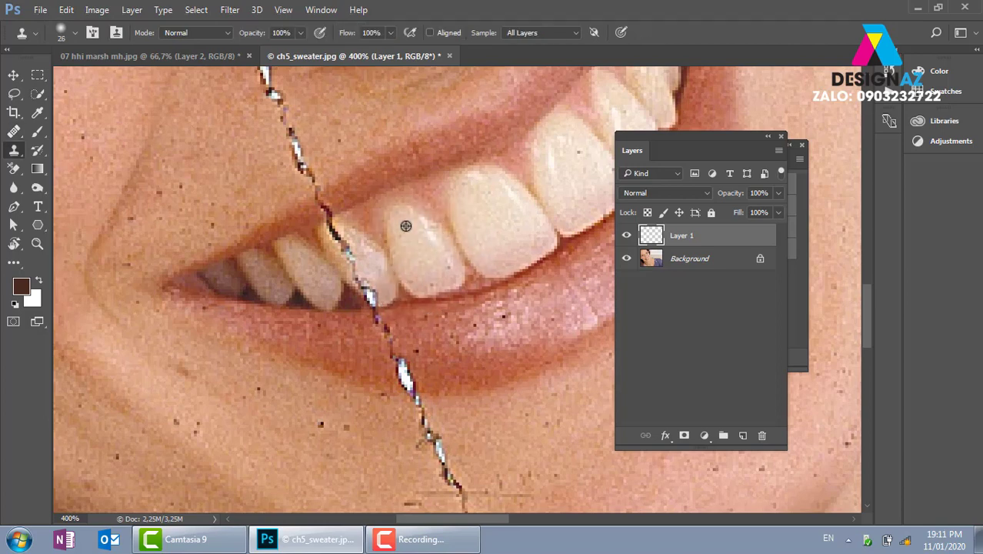
Clone clean tooth texture over the crack across the teeth and the tooth edge
left_click(406, 225, "alt")
mouse_move(350, 230)
left_mouse_down()
mouse_move(334, 241)
mouse_move(340, 235)
left_mouse_up()
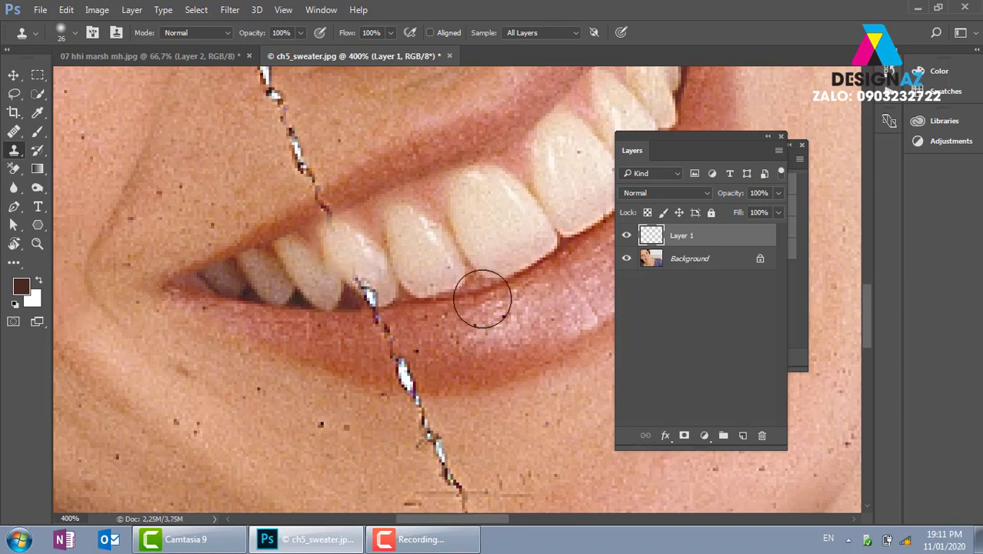
left_click(373, 192, "alt")
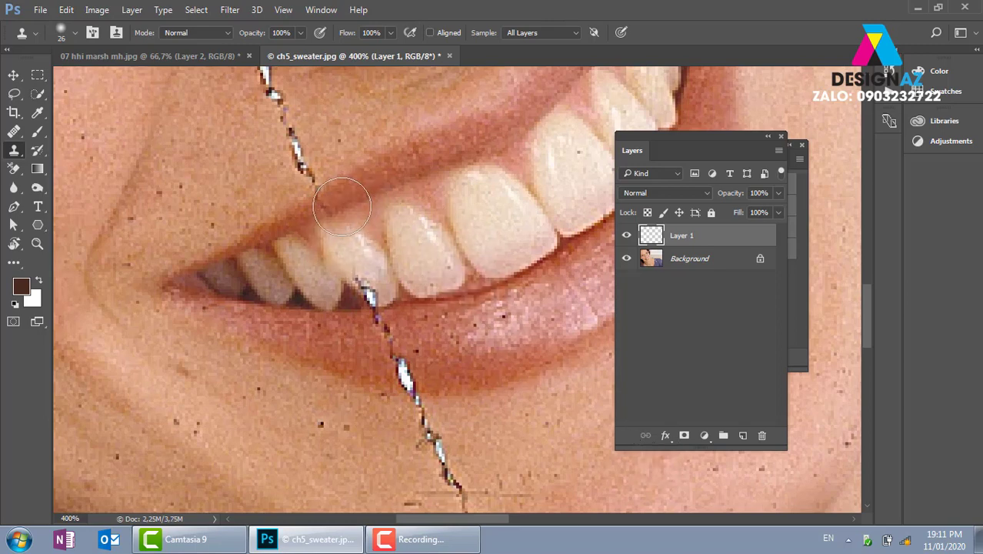
left_click_drag(329, 198, 320, 211)
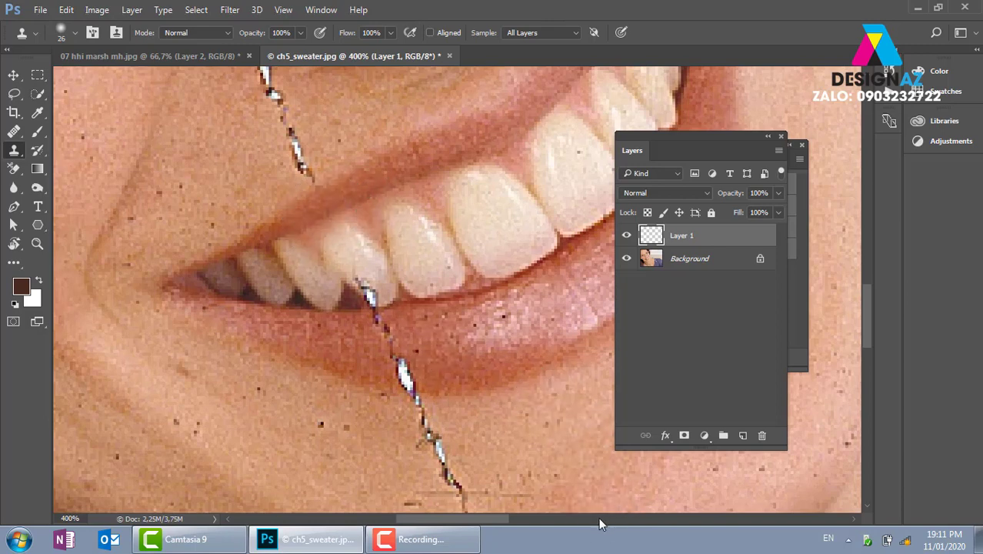
left_click(407, 300, "alt")
left_click_drag(352, 286, 356, 306)
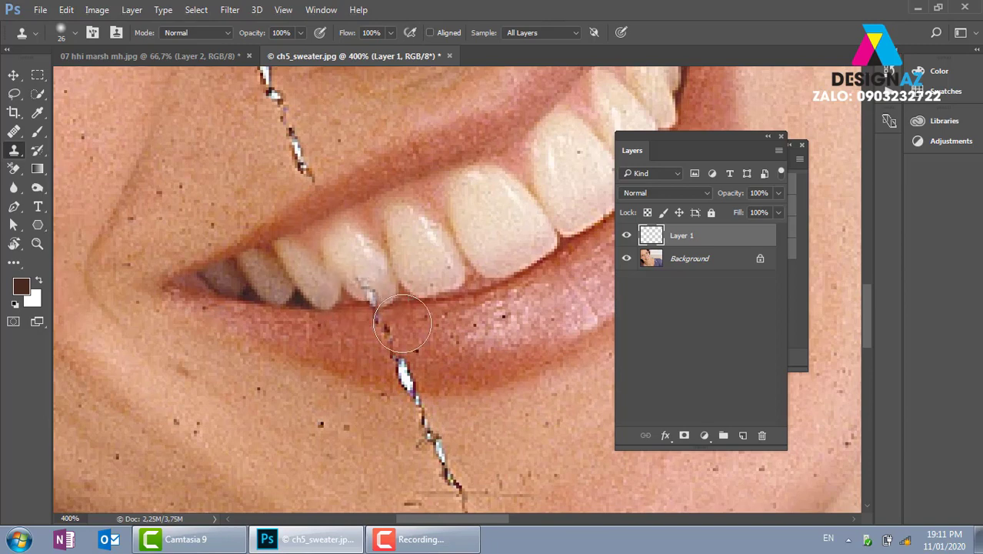
Reduce the clone brush to 14 px and clone away the crack on the lower lip
left_click(430, 261, "alt")
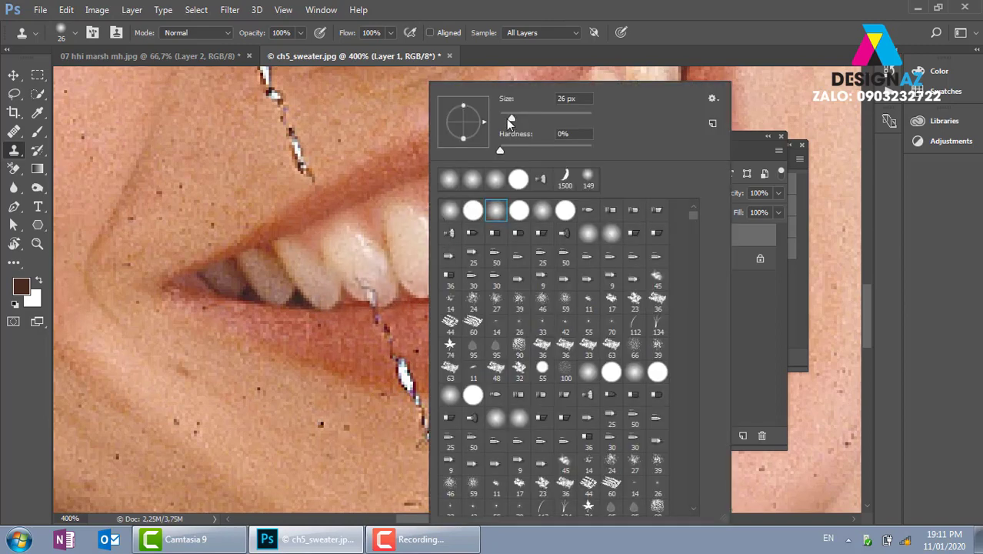
left_click(410, 259)
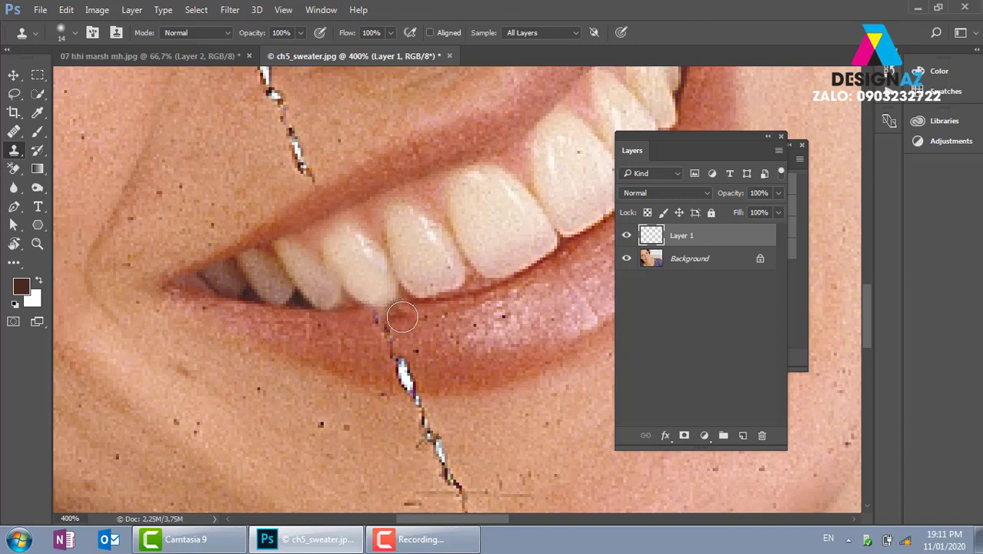
left_click(409, 311, "alt")
left_click(375, 323)
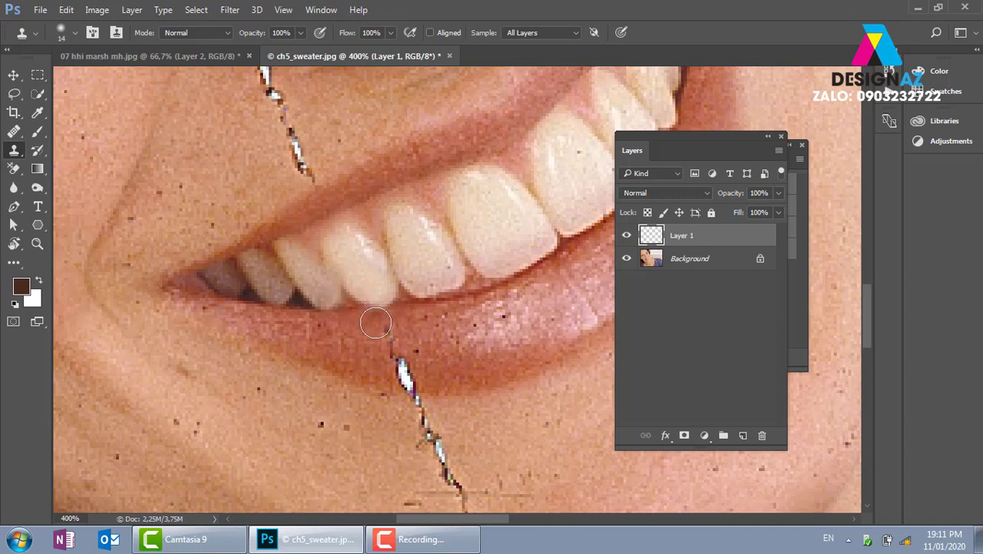
left_click(467, 362, "alt")
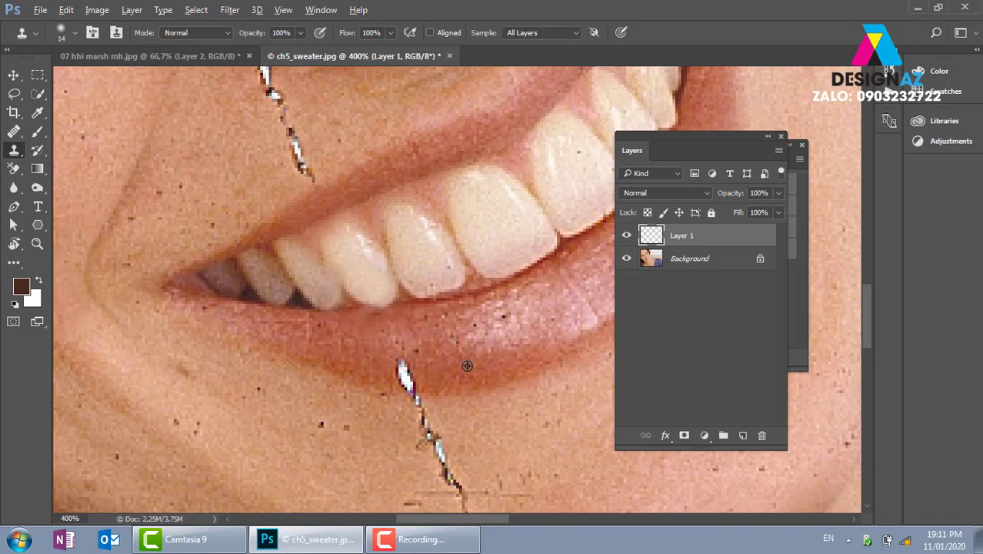
left_click(402, 378)
left_click(455, 379, "alt")
left_click(414, 383)
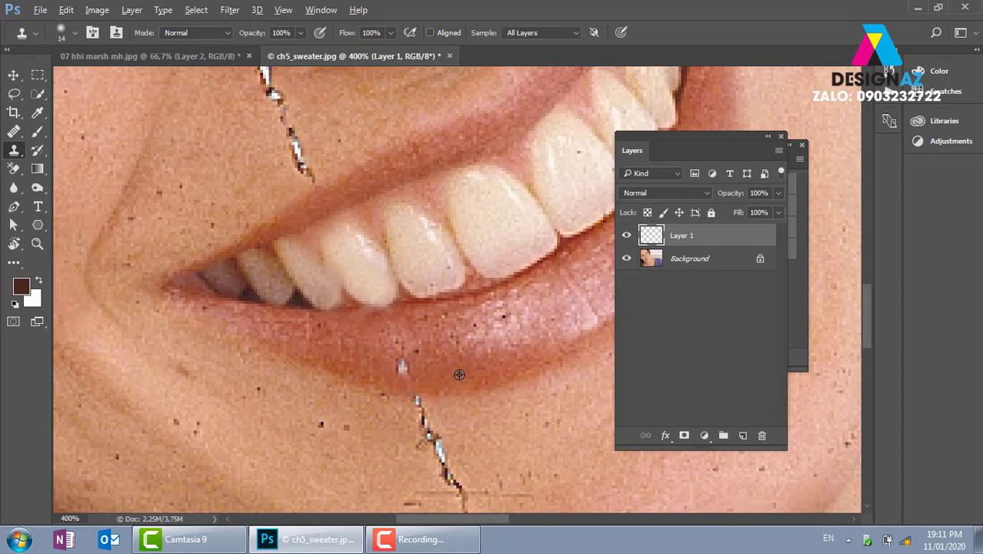
left_click(401, 367)
left_click_drag(484, 423, 445, 293)
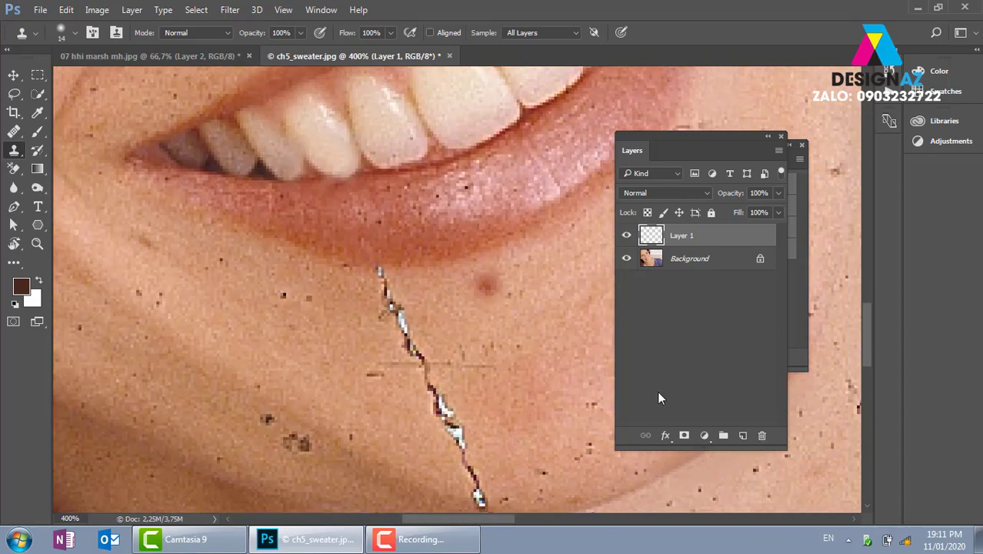
Check the whole face, then zoom back in to the crack on the chin
key("ctrl+1")
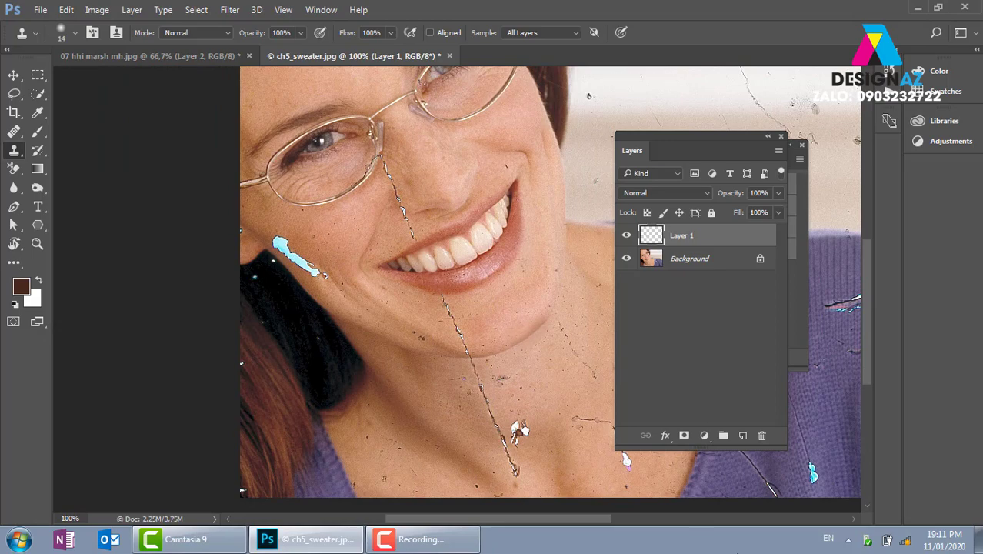
key("ctrl+plus")
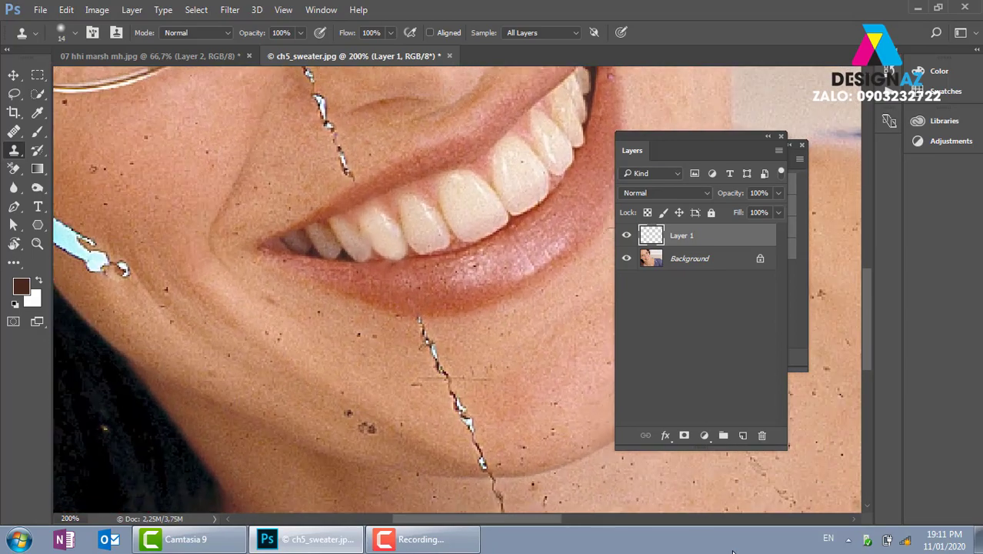
key("ctrl+plus")
left_click_drag(574, 362, 481, 267)
scroll(481, 267, "down", 2)
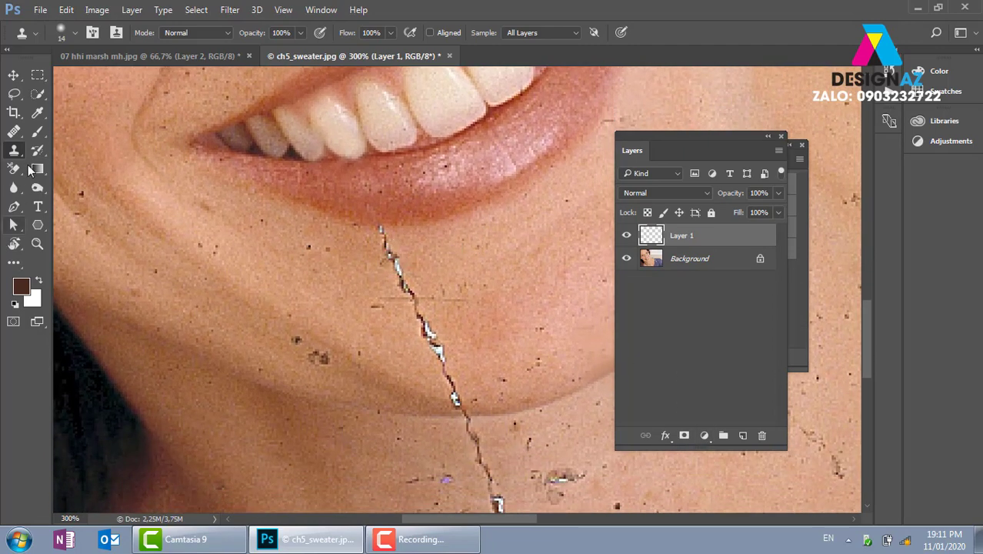
With the Spot Healing Brush, paint out the cracks below the lip and across the chin
right_click(16, 133)
left_click(85, 130)
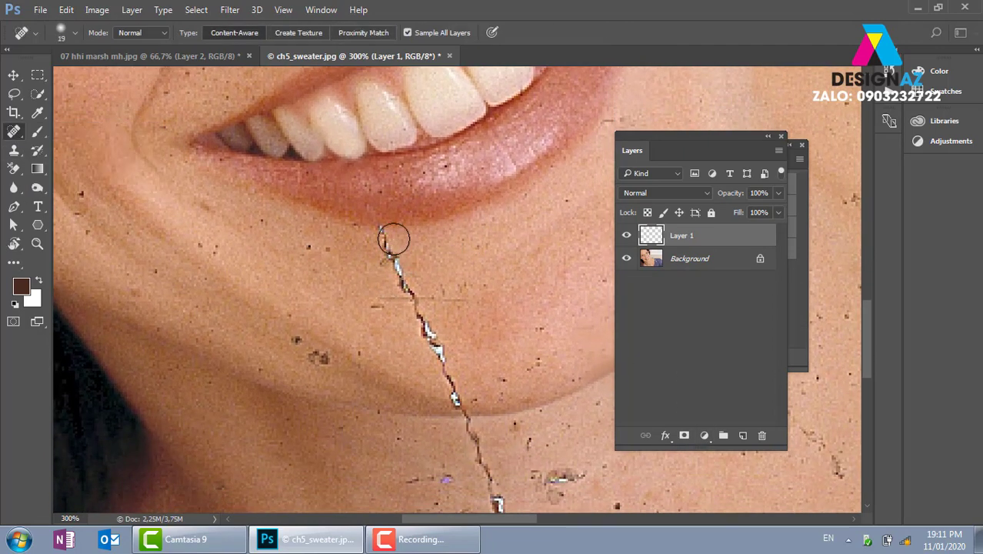
mouse_move(381, 227)
left_mouse_down()
mouse_move(393, 288)
mouse_move(462, 404)
left_mouse_up()
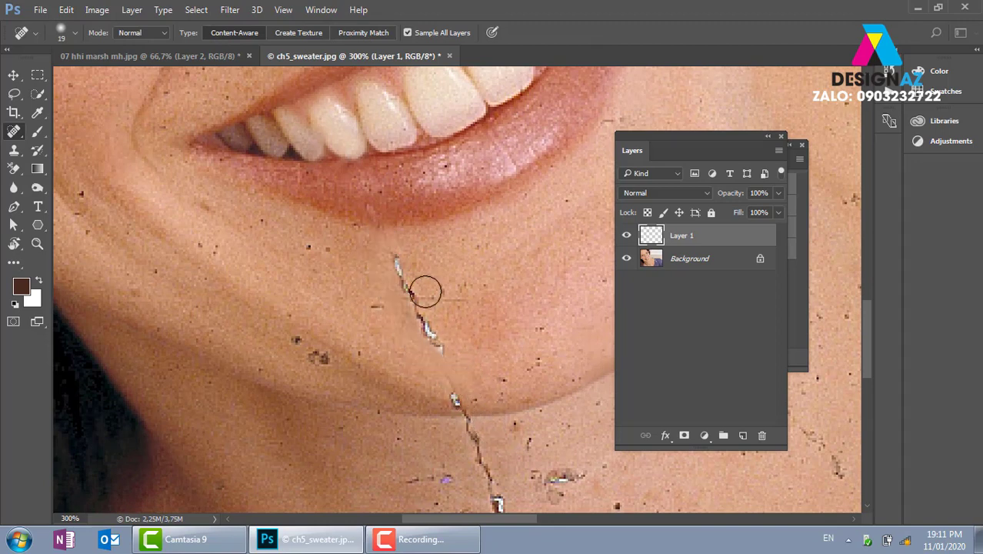
left_click_drag(396, 256, 446, 357)
mouse_move(446, 301)
left_mouse_down()
mouse_move(372, 313)
mouse_move(364, 360)
left_mouse_up()
left_click_drag(285, 331, 335, 369)
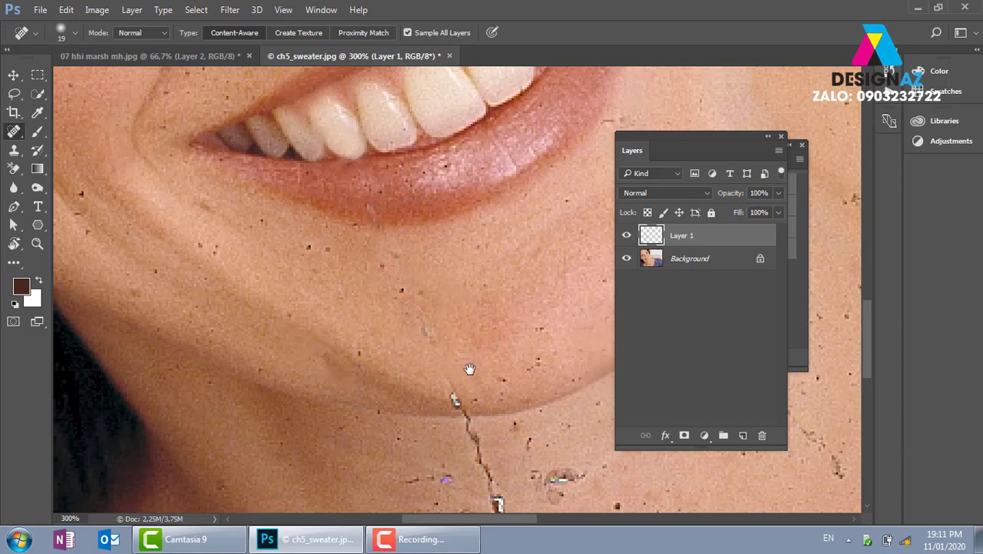
Heal the crack running down the neck below the chin, then pan across the neck
mouse_move(468, 368)
left_mouse_down()
mouse_move(409, 220)
mouse_move(483, 465)
left_mouse_up()
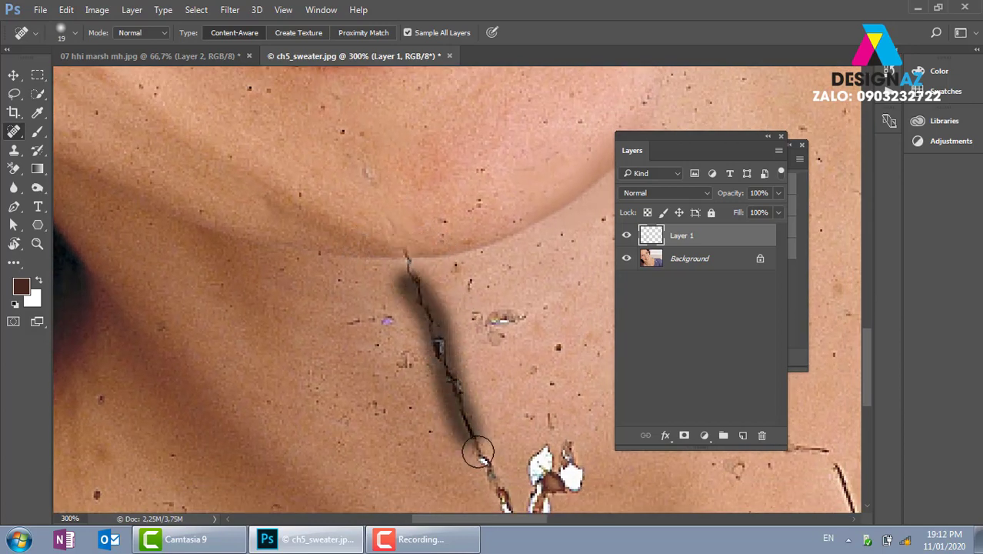
left_click_drag(440, 332, 429, 329)
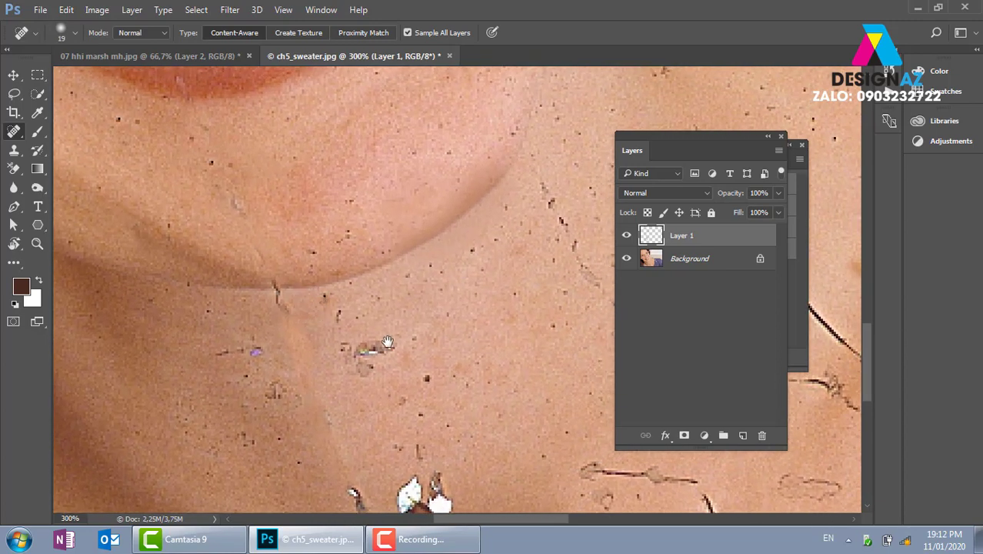
left_click_drag(314, 304, 99, 325)
left_click_drag(389, 296, 300, 257)
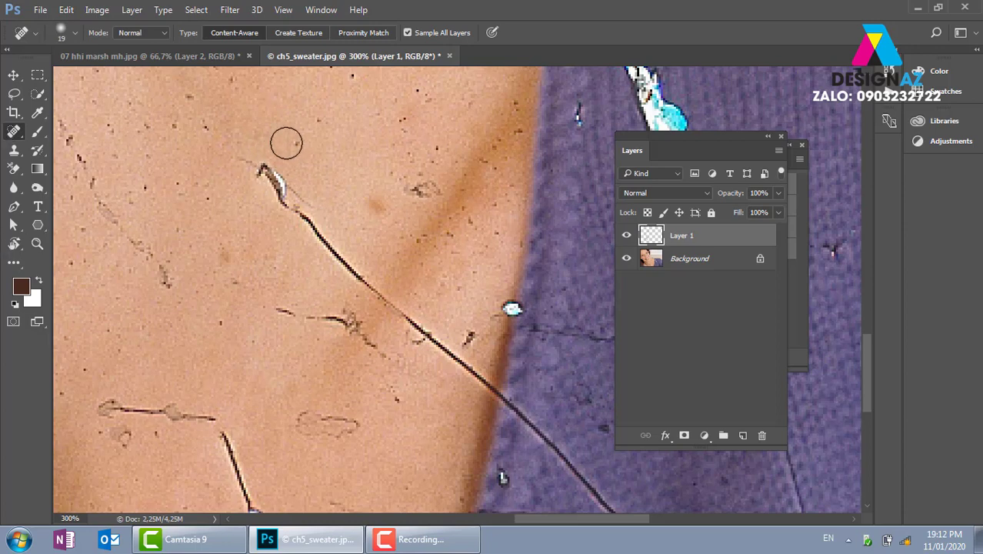
Spot-heal the upper and middle portions of the long diagonal neck crack
left_click(264, 171)
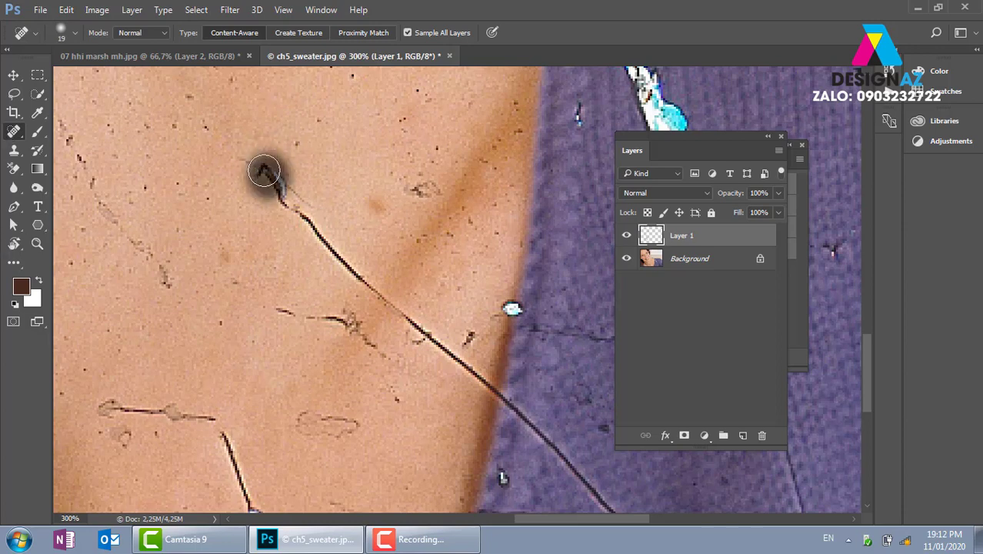
left_click_drag(264, 171, 258, 172)
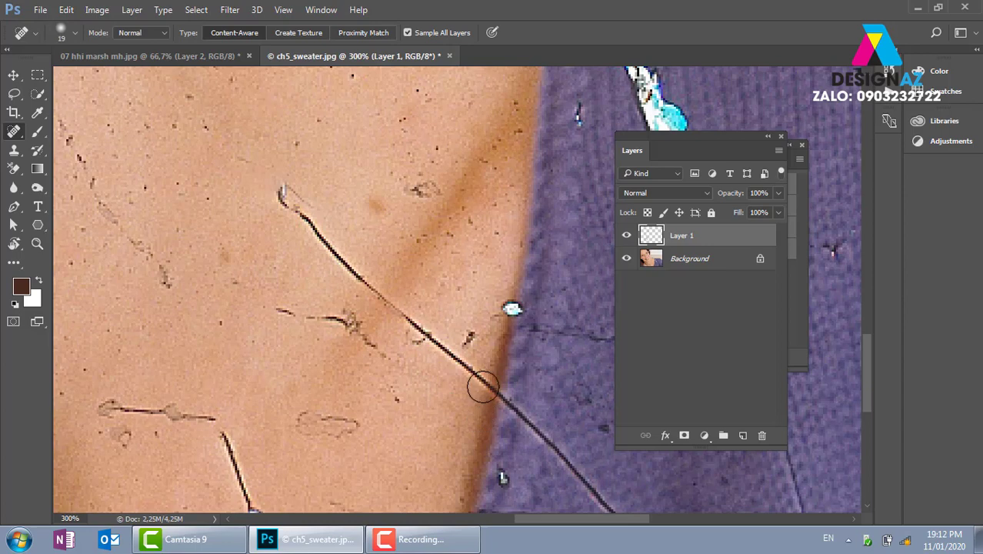
left_click(477, 376, "shift")
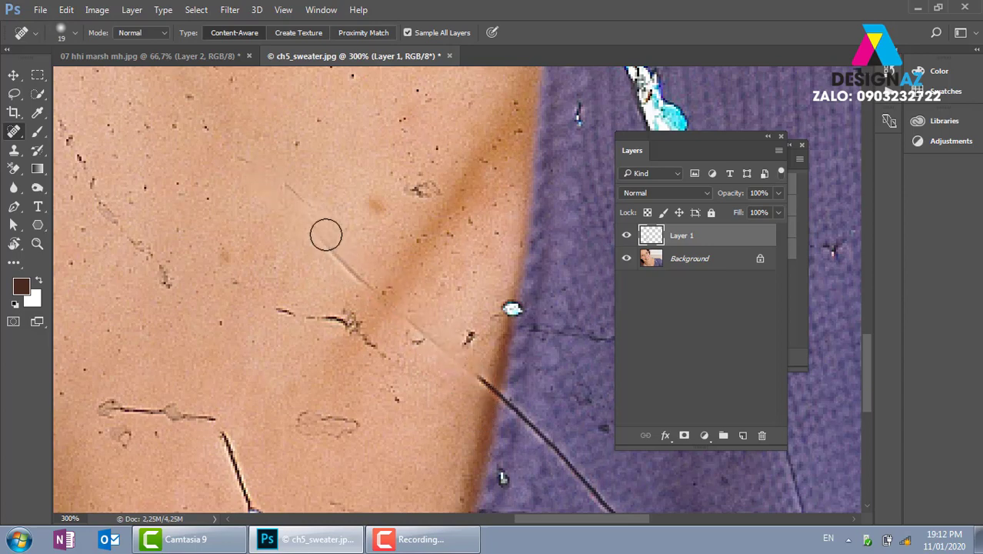
left_click(288, 191, "shift")
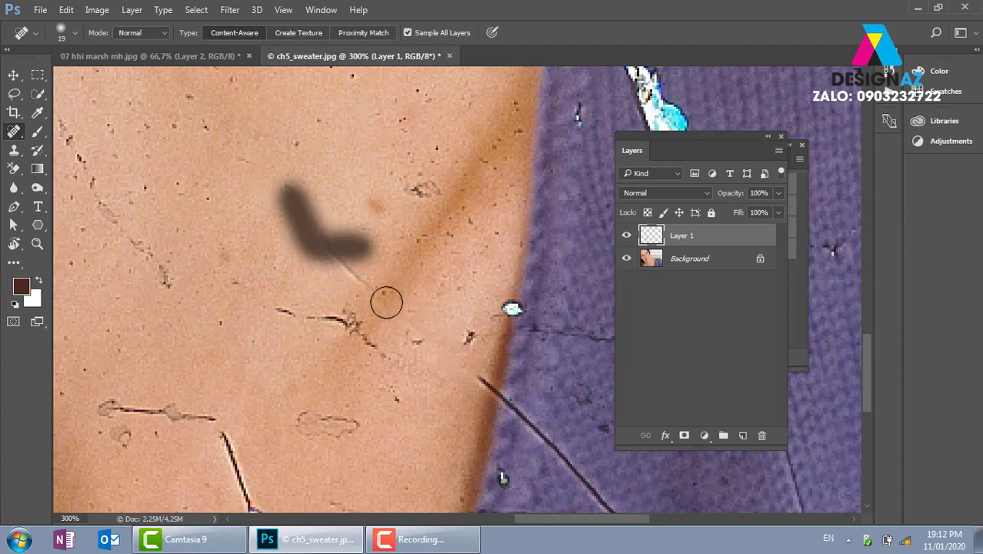
Heal the crack's lower end near the sweater edge and the small neck scratches
mouse_move(348, 283)
left_mouse_down()
mouse_move(344, 261)
mouse_move(459, 398)
left_mouse_up()
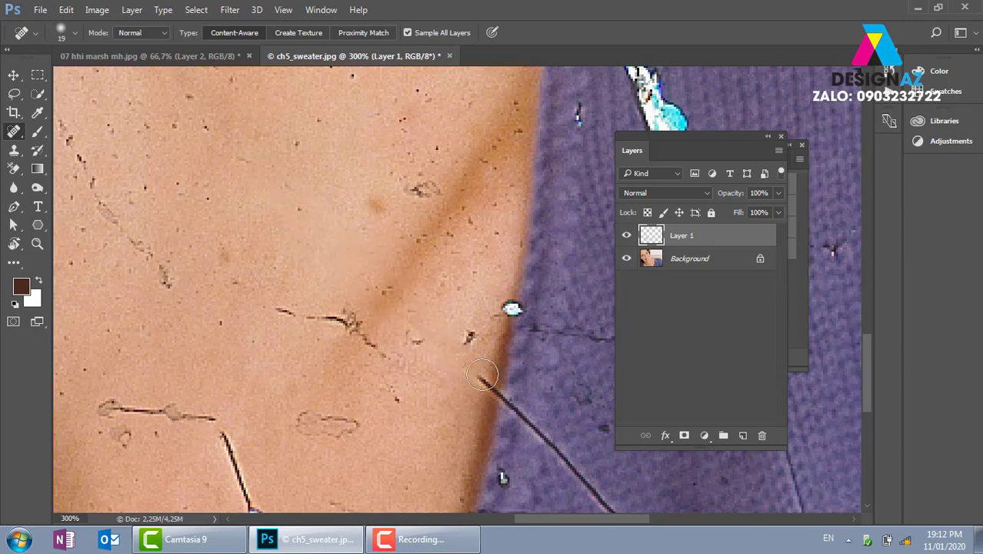
scroll(467, 462, "down", 3)
left_click_drag(470, 293, 473, 311)
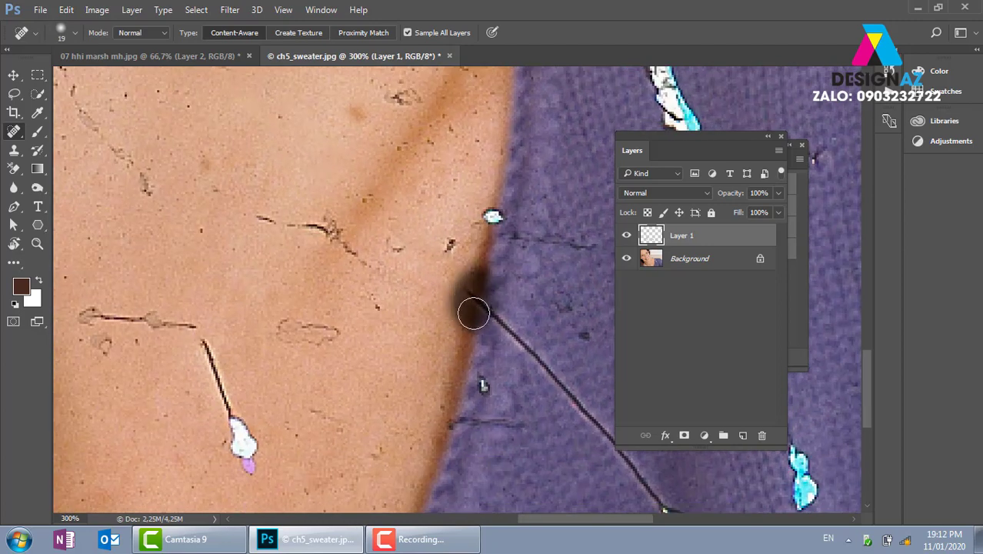
left_click_drag(491, 220, 486, 184)
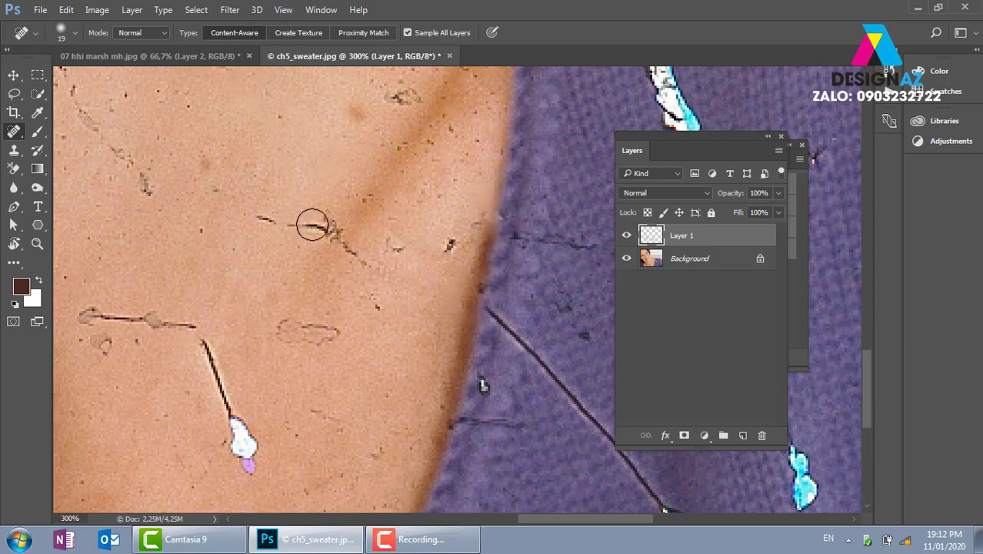
left_click_drag(308, 223, 250, 227)
Heal the short vertical neck crack, three specks, and the crack ending in a white blob
left_click_drag(274, 300, 397, 201)
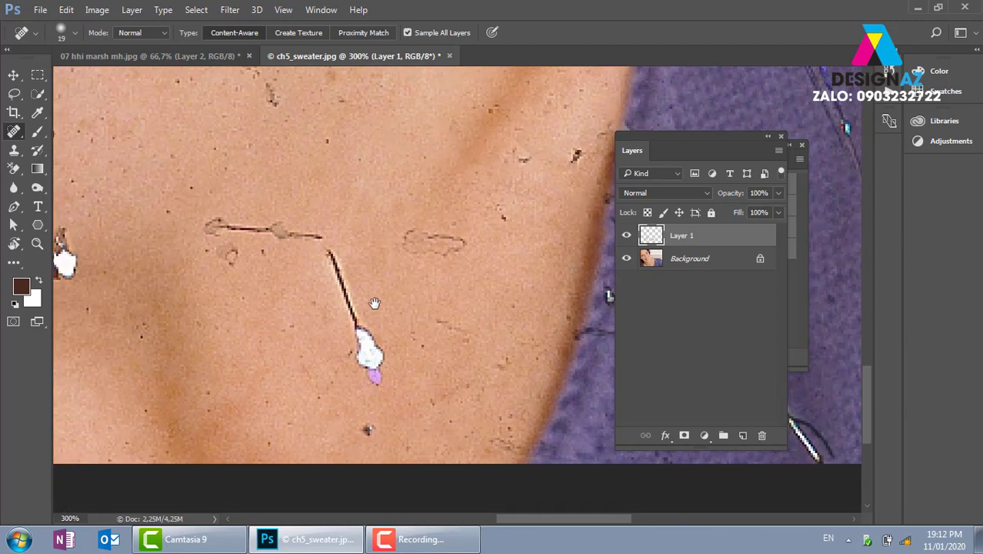
mouse_move(312, 209)
left_mouse_down()
mouse_move(376, 367)
mouse_move(327, 230)
left_mouse_up()
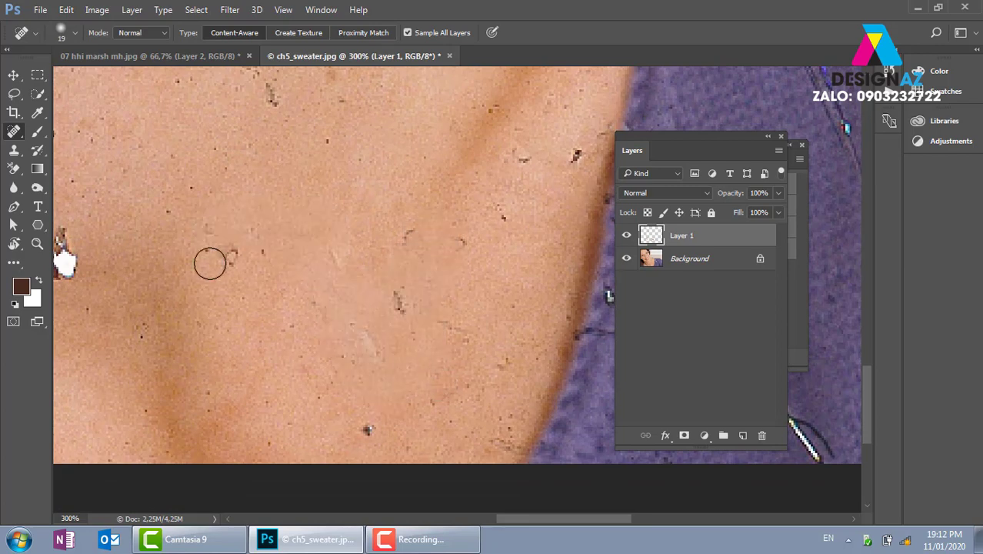
left_click_drag(204, 244, 276, 240)
left_click_drag(391, 329, 404, 254)
left_click_drag(452, 219, 383, 247)
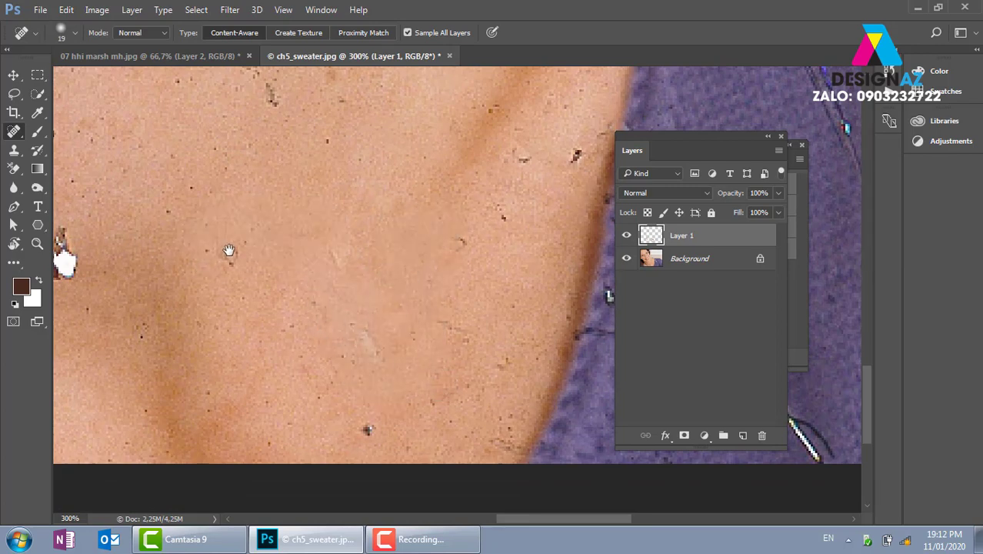
left_click_drag(228, 253, 366, 242)
mouse_move(200, 237)
left_mouse_down()
mouse_move(227, 246)
mouse_move(206, 180)
left_mouse_up()
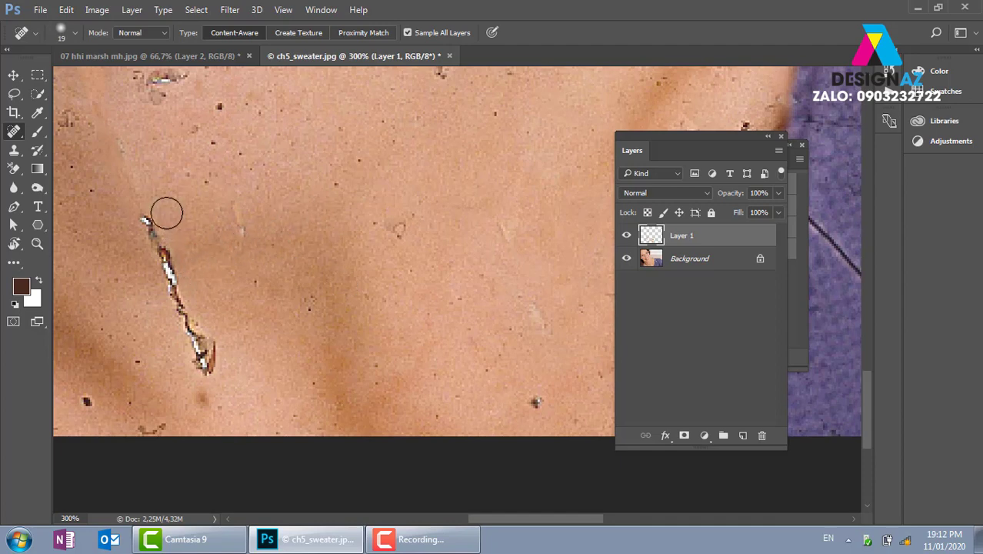
Heal the neck scratch, blemish, purple spot and scratches under the chin curve
mouse_move(167, 213)
left_mouse_down()
mouse_move(209, 357)
mouse_move(131, 219)
left_mouse_up()
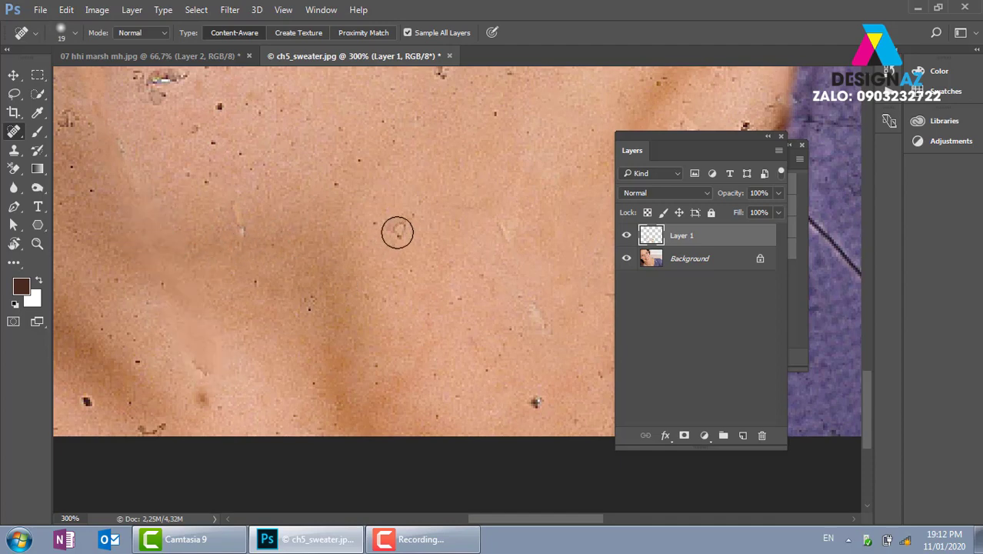
left_click(397, 233)
scroll(269, 276, "up", 3)
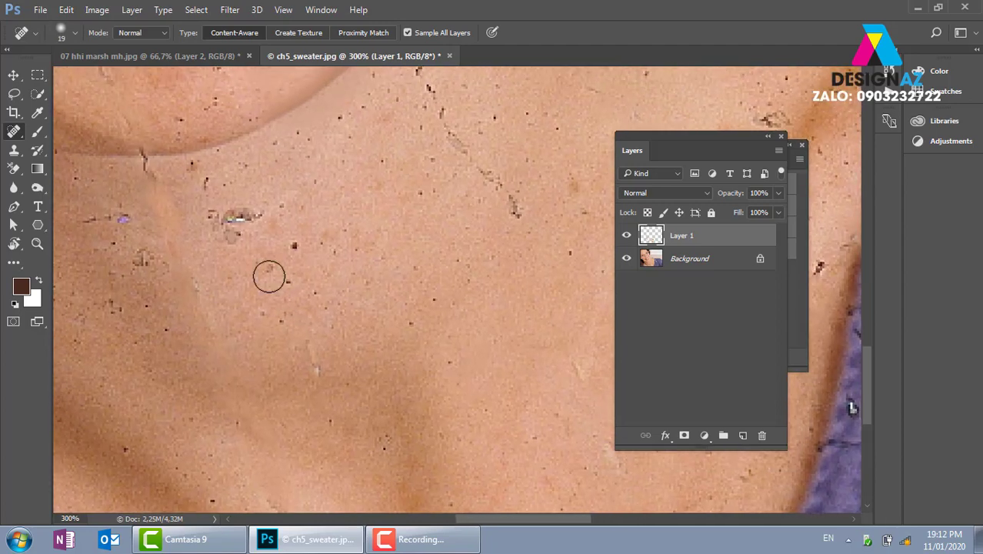
mouse_move(230, 215)
left_mouse_down()
mouse_move(241, 235)
mouse_move(212, 226)
left_mouse_up()
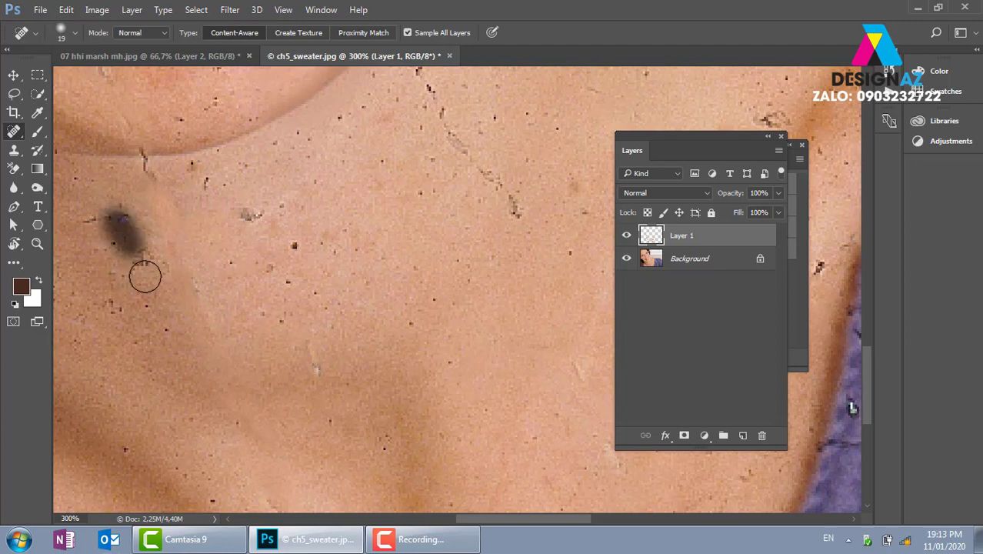
left_click_drag(115, 219, 149, 237)
mouse_move(266, 199)
left_mouse_down()
mouse_move(252, 229)
mouse_move(191, 175)
left_mouse_up()
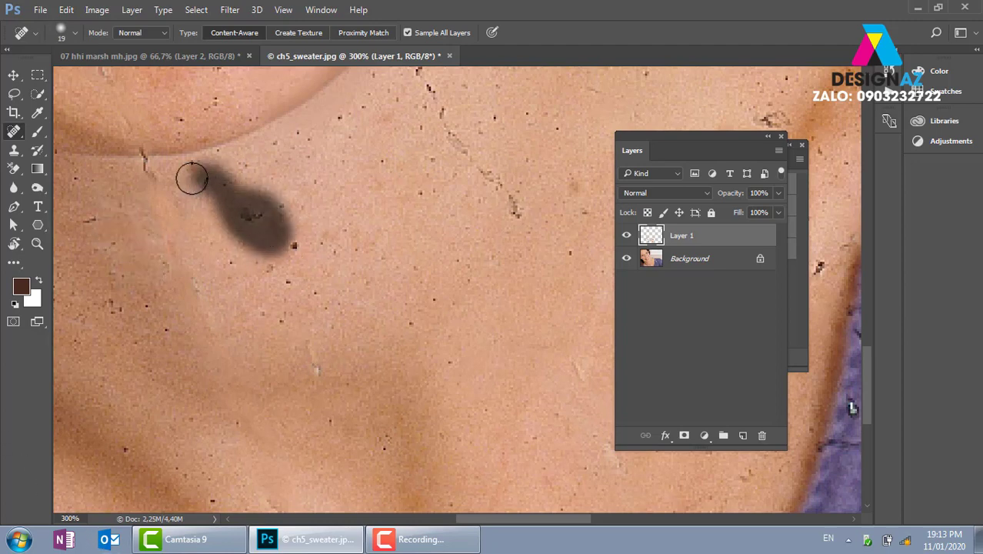
left_click_drag(538, 220, 438, 123)
left_click_drag(502, 185, 507, 309)
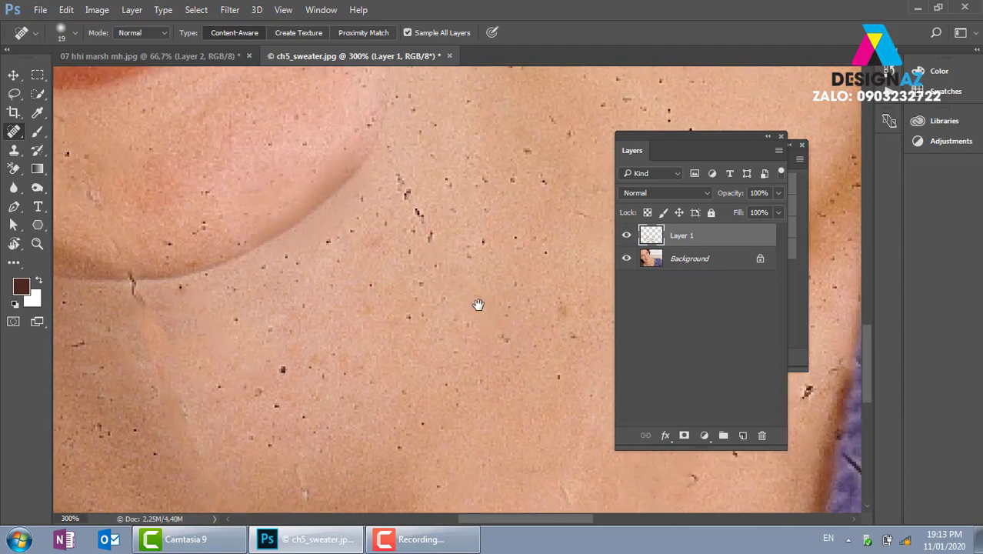
Zoom out to the sweater and spot-heal its shoulder hole and the tear below it
key("ctrl+minus")
key("ctrl+minus")
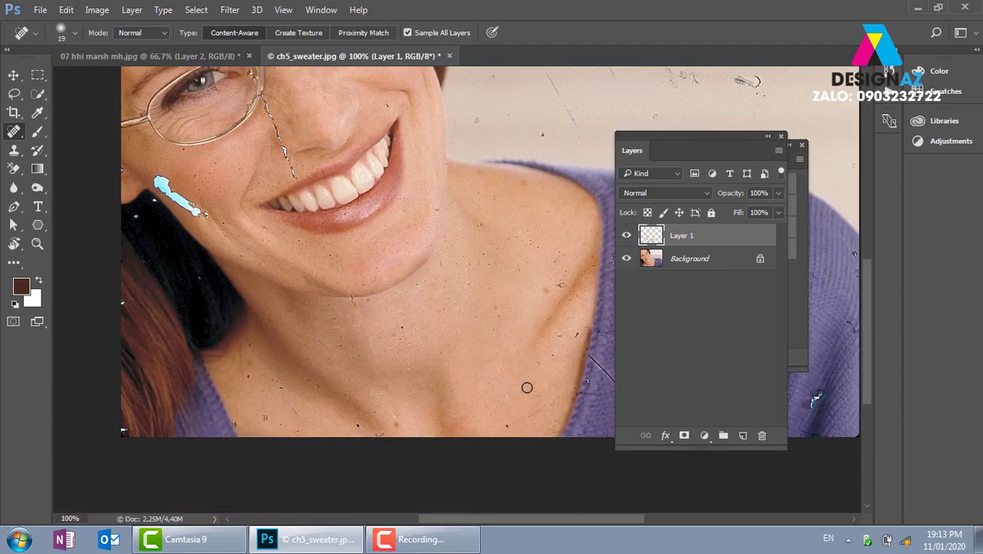
left_click_drag(496, 287, 210, 230)
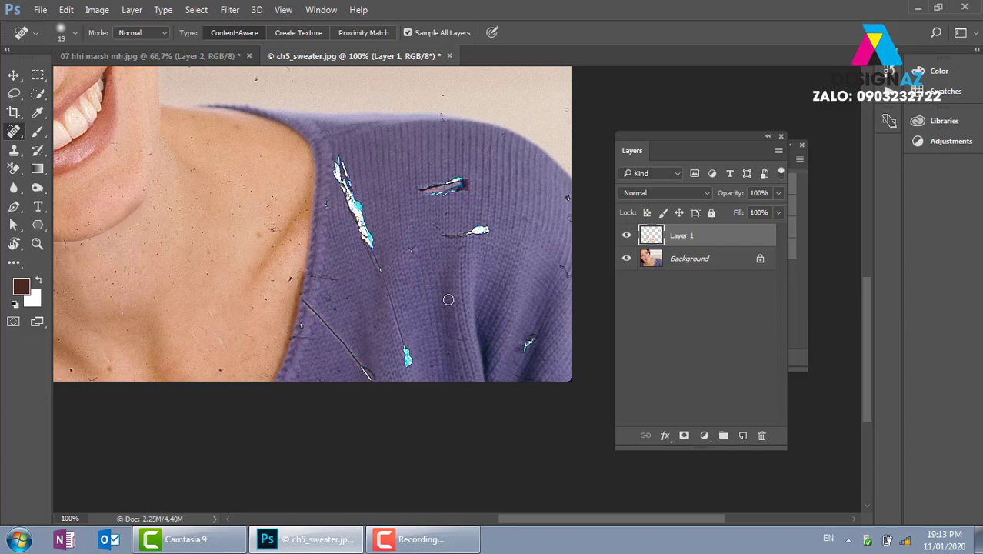
mouse_move(421, 189)
left_mouse_down()
mouse_move(460, 178)
mouse_move(475, 198)
left_mouse_up()
left_click_drag(441, 235, 481, 230)
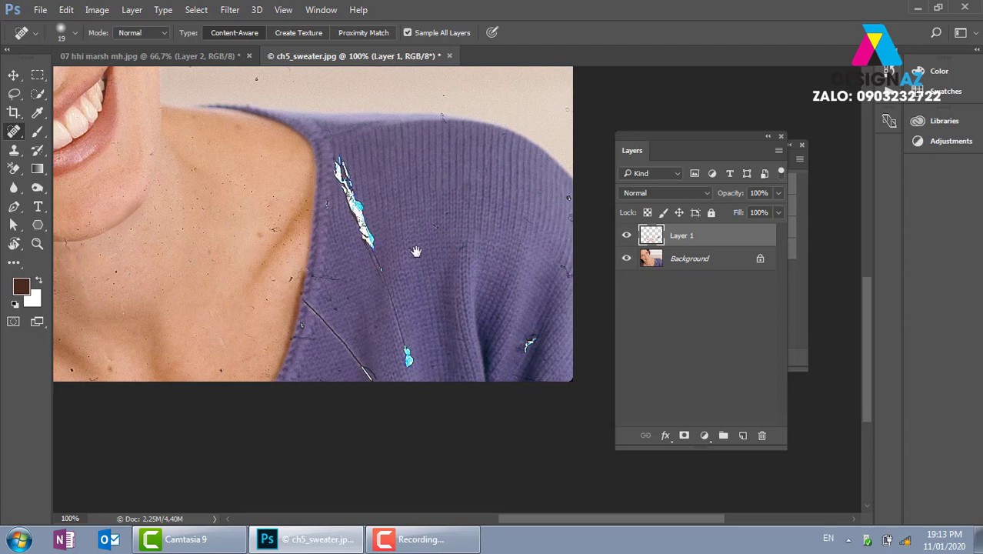
left_click_drag(416, 252, 478, 279)
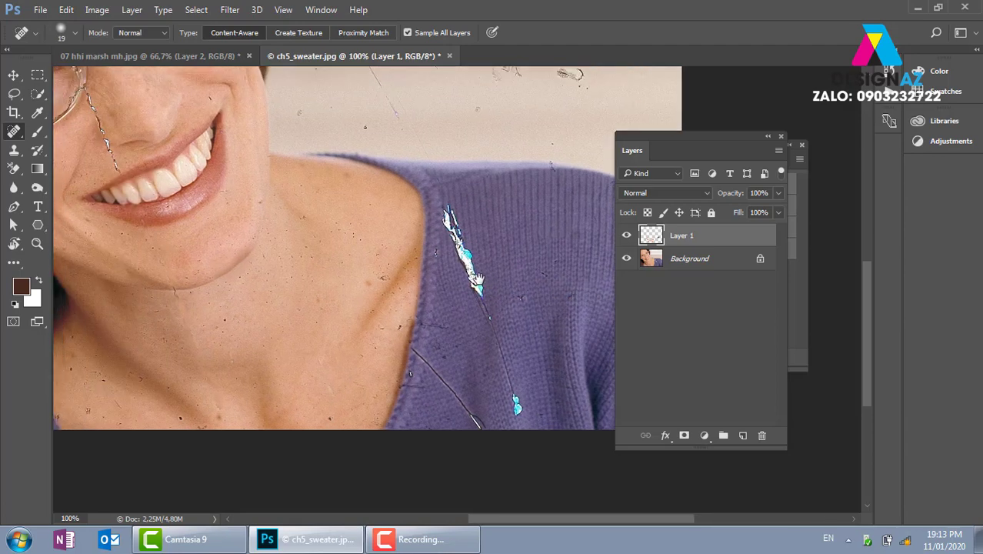